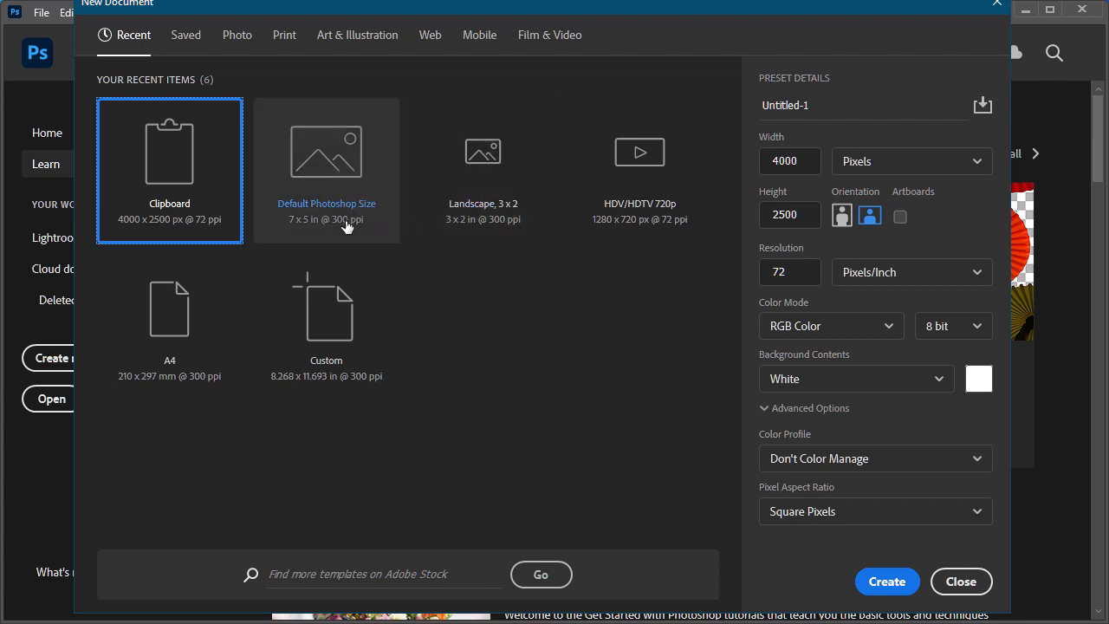
# Create a new document from the Default Photoshop Size preset, 7 x 5 in at 300 ppi.
pyautogui.click(316, 197)
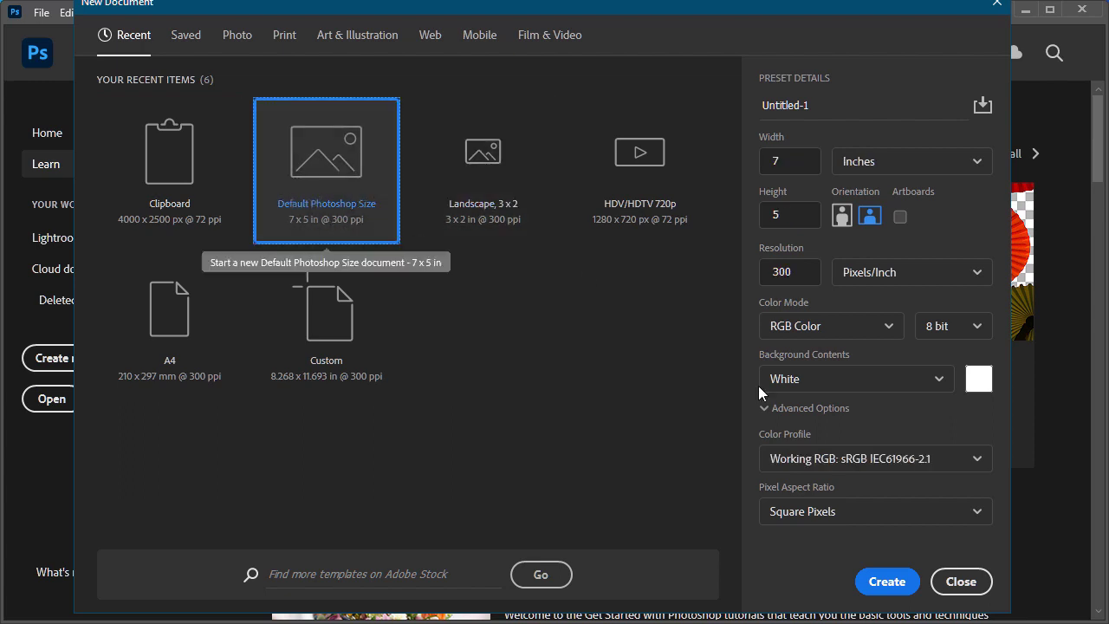
pyautogui.click(874, 585)
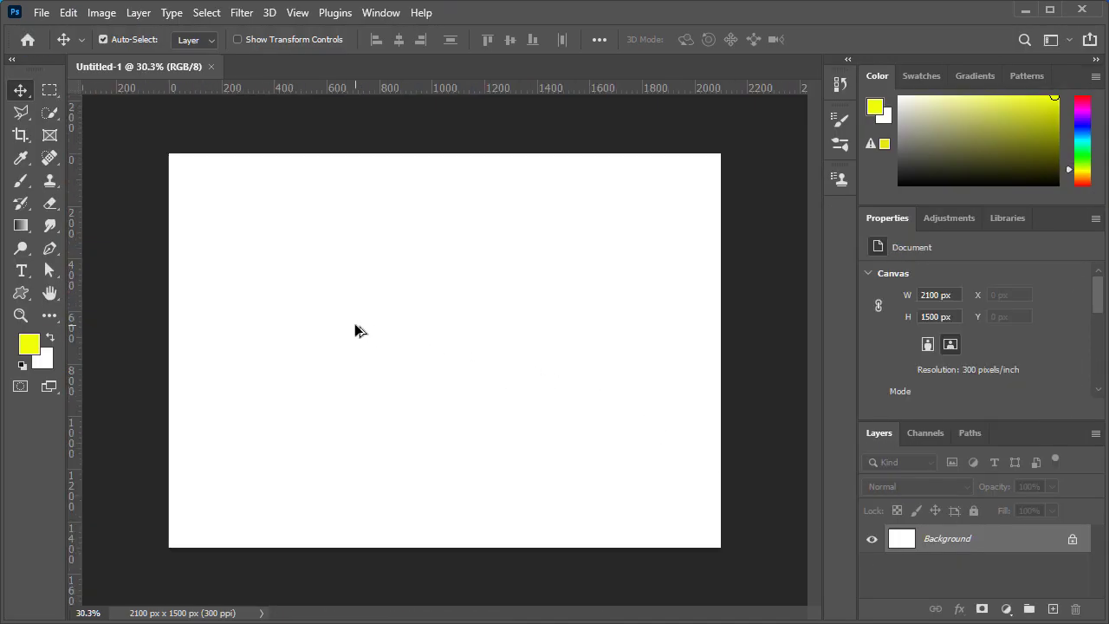
pyautogui.hotkey('ctrl', '+')
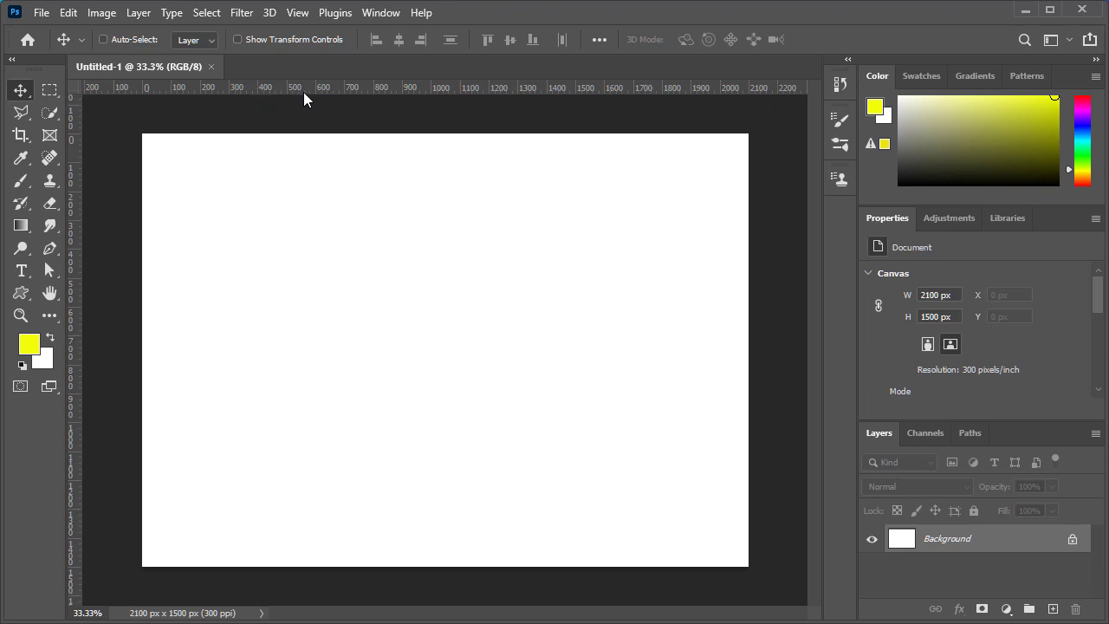
# Place two horizontal and two vertical guides about 100 px inside the four canvas edges to mark an outer border.
pyautogui.hotkey('ctrl', 'r')
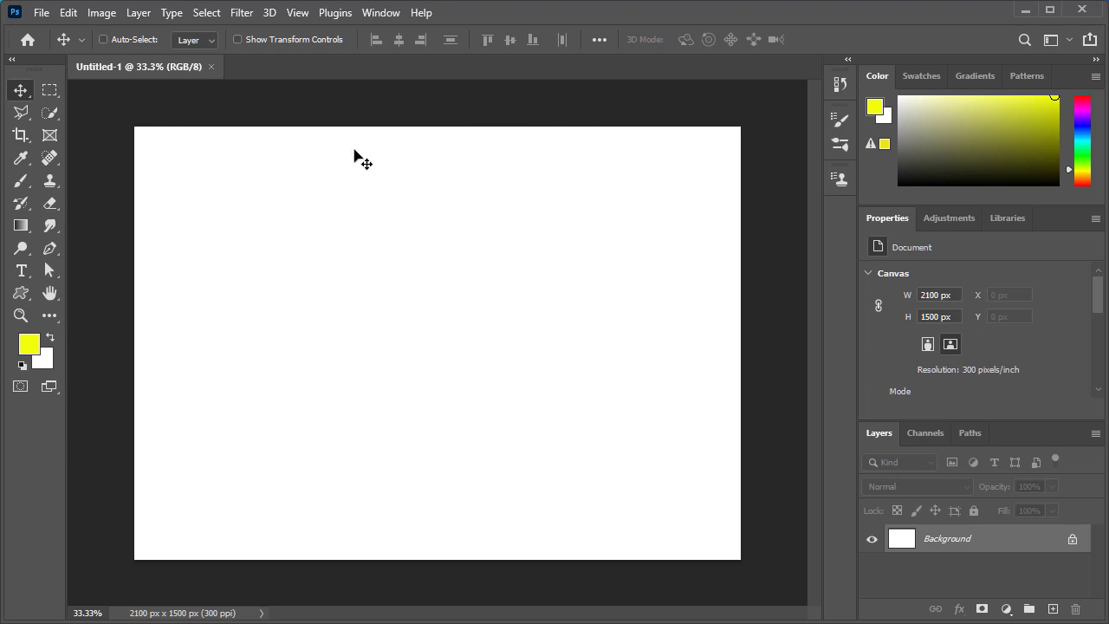
pyautogui.hotkey('ctrl', 'r')
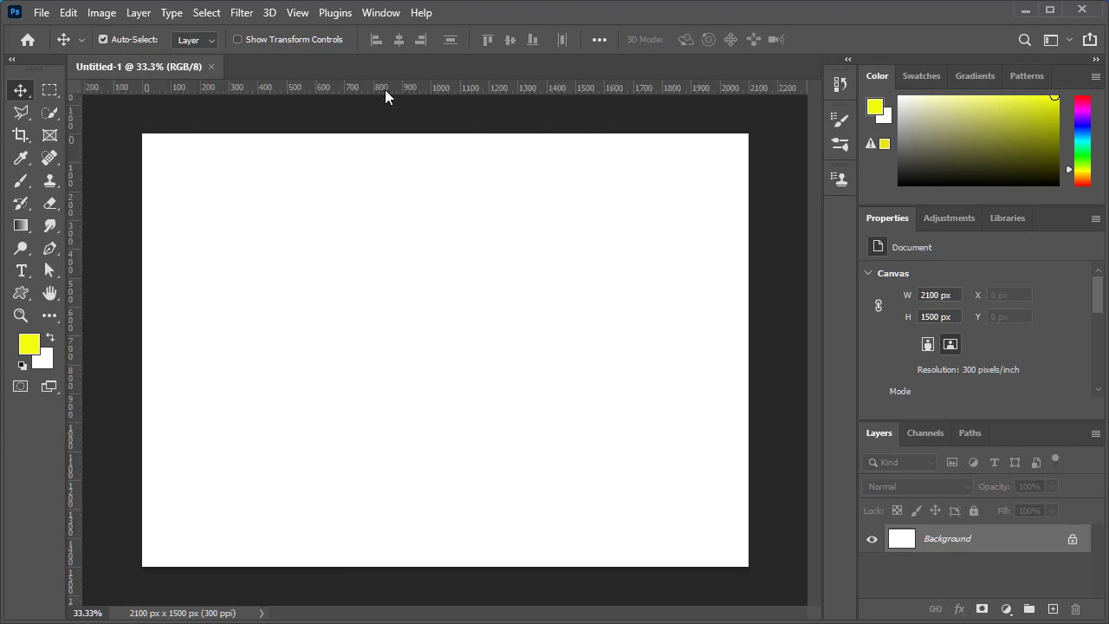
pyautogui.moveTo(385, 88); pyautogui.dragTo(387, 165)
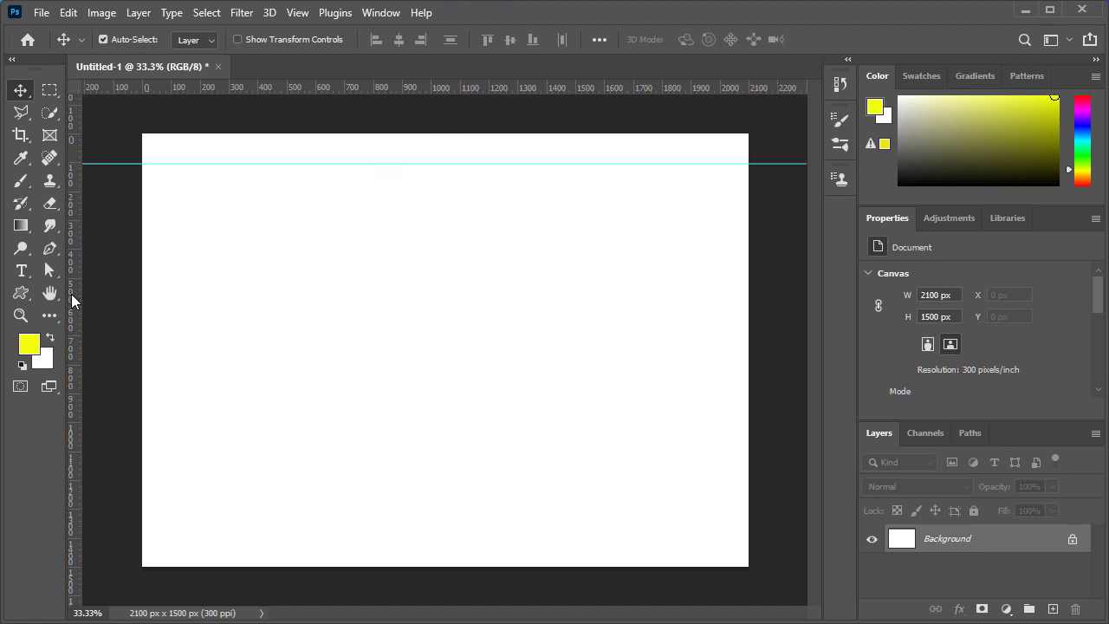
pyautogui.moveTo(73, 304); pyautogui.dragTo(174, 292)
pyautogui.moveTo(317, 90); pyautogui.dragTo(329, 541)
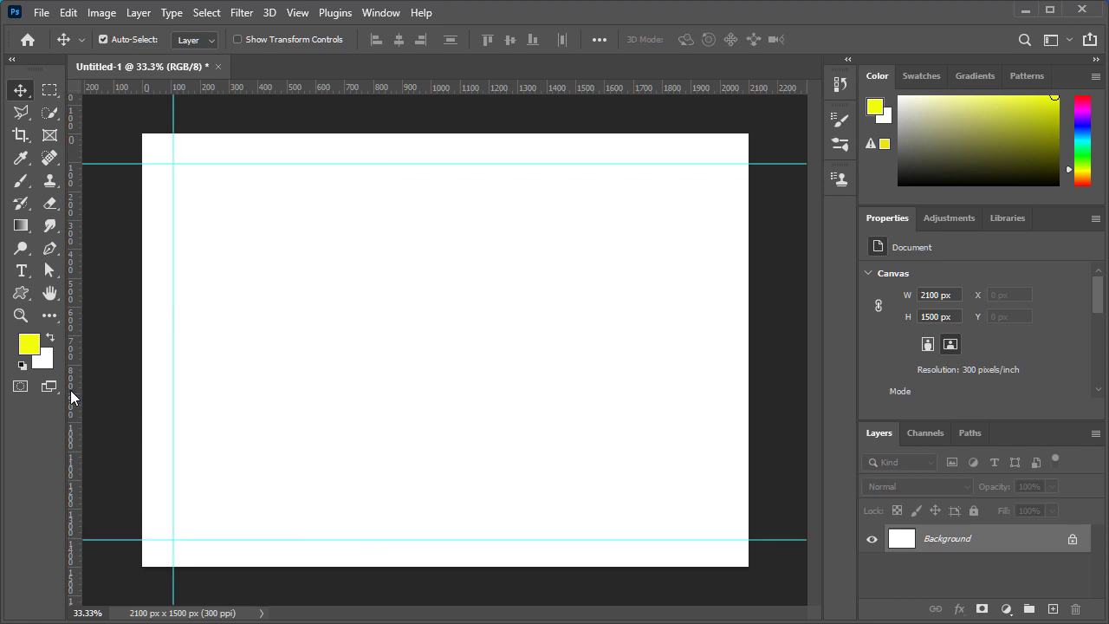
pyautogui.moveTo(77, 396); pyautogui.dragTo(717, 412)
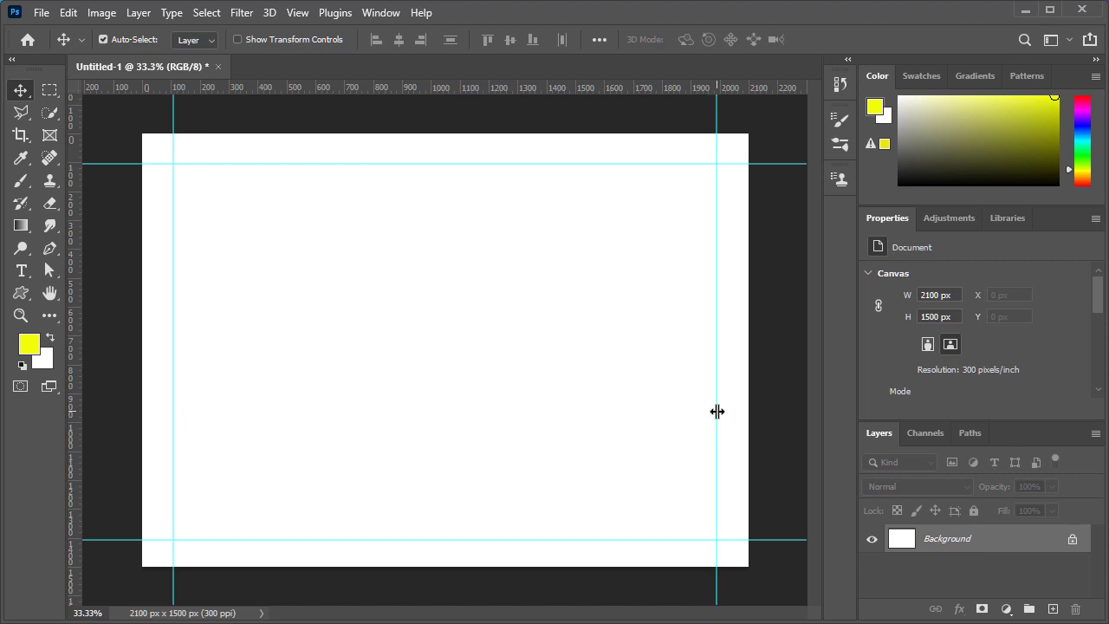
# Select the whole canvas with the Rectangular Marquee and subtract the area inside the guides, leaving a frame-shaped selection.
pyautogui.click(49, 91)
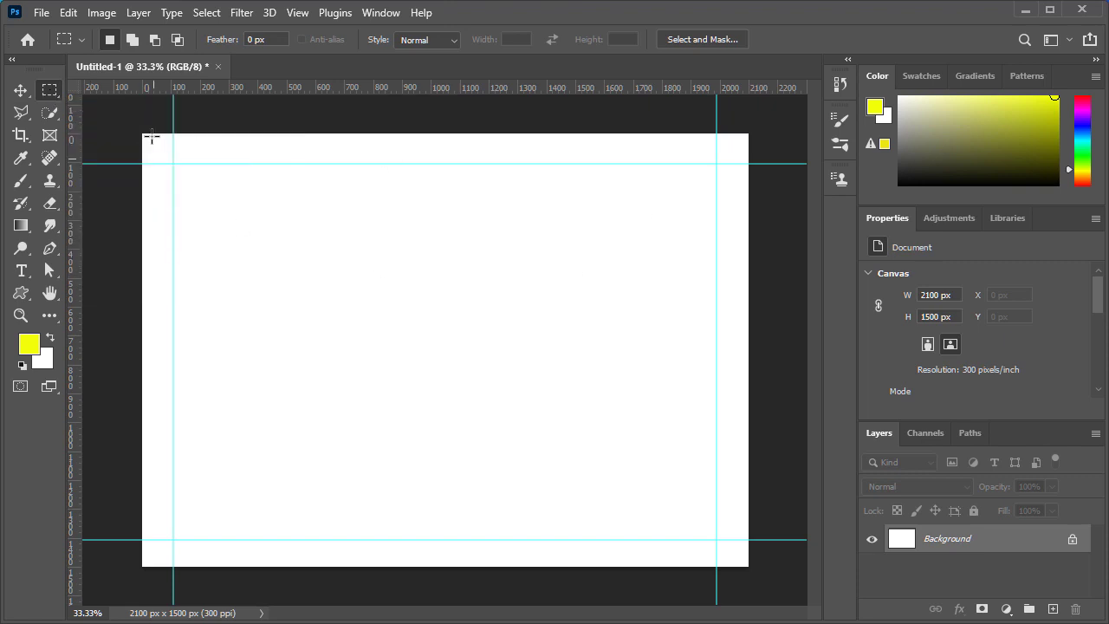
pyautogui.moveTo(143, 134); pyautogui.dragTo(750, 568)
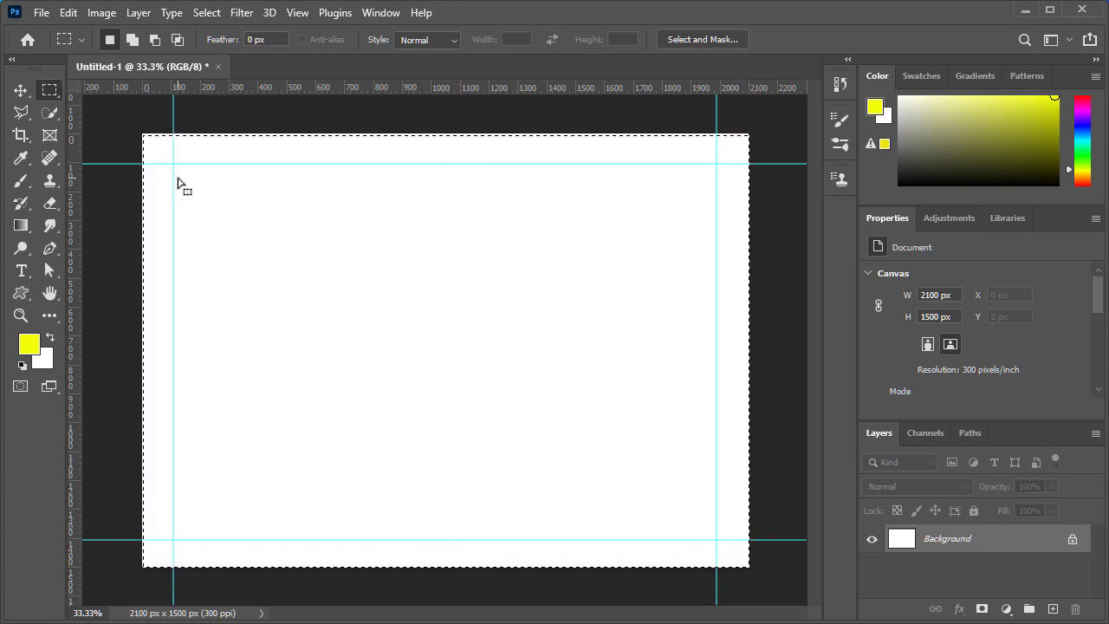
pyautogui.press('alt')
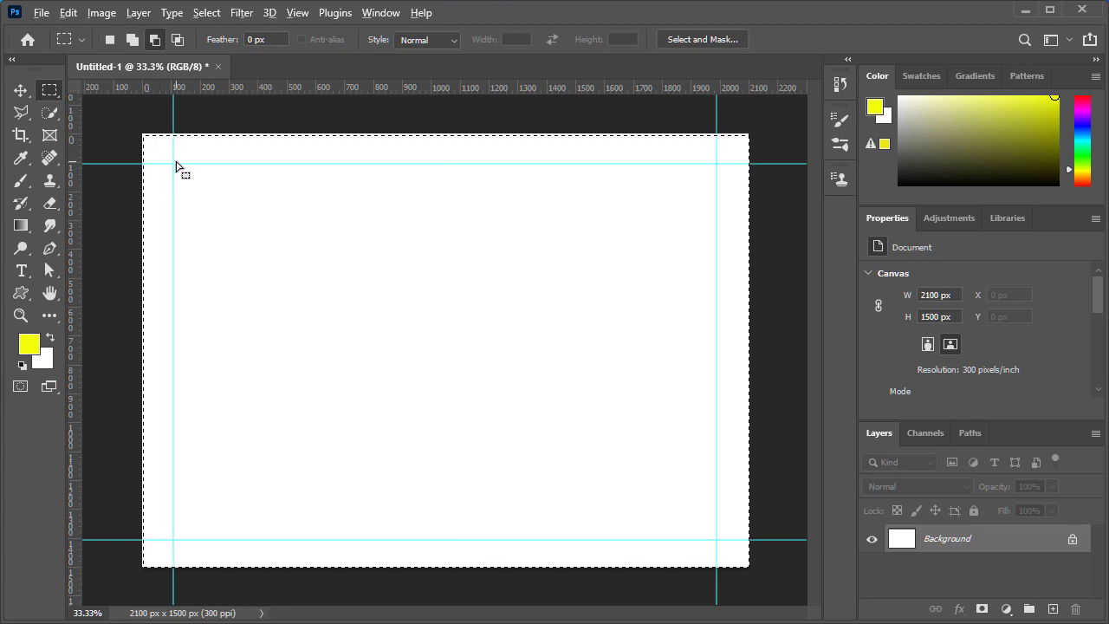
pyautogui.moveTo(173, 164); pyautogui.dragTo(715, 537)
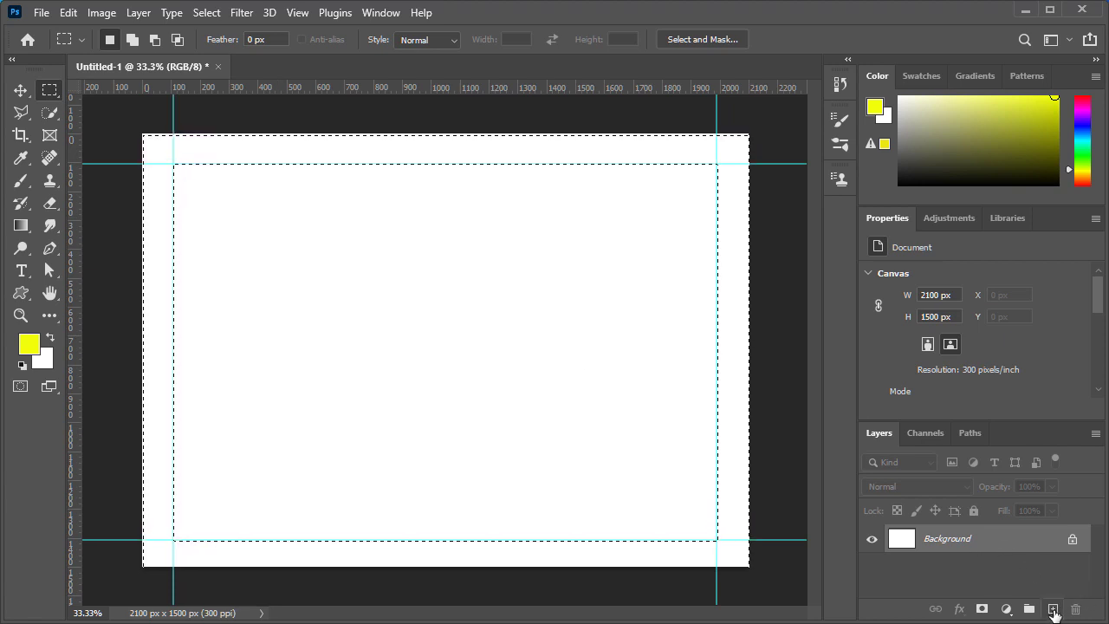
# Fill the frame selection with the yellow foreground colour on a new layer and deselect it.
pyautogui.click(1053, 610)
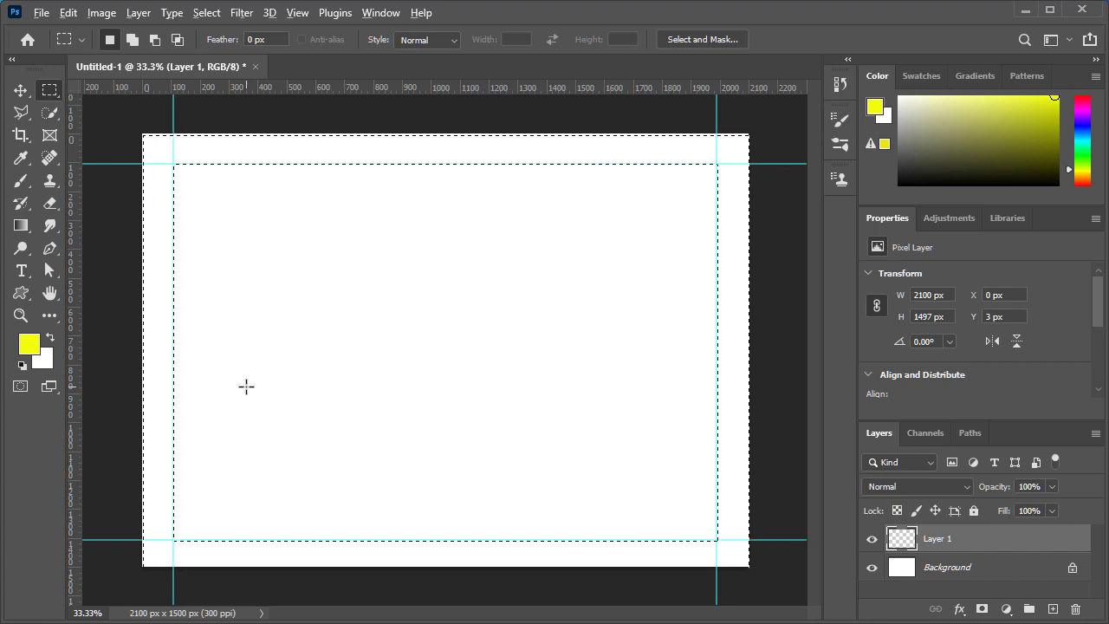
pyautogui.hotkey('alt', 'Delete')
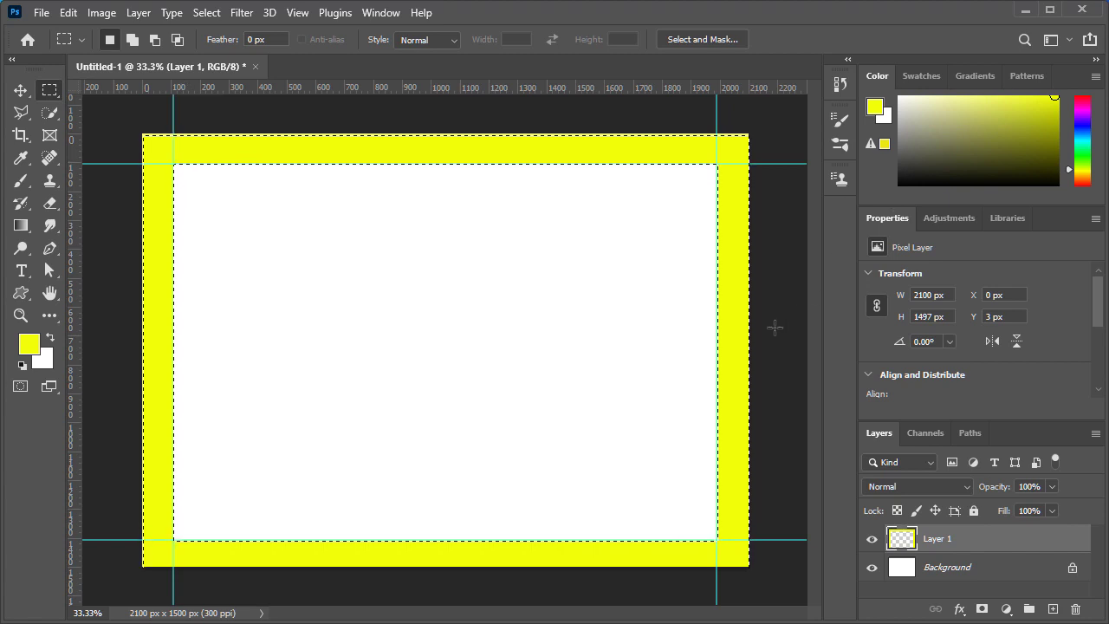
pyautogui.click(208, 14)
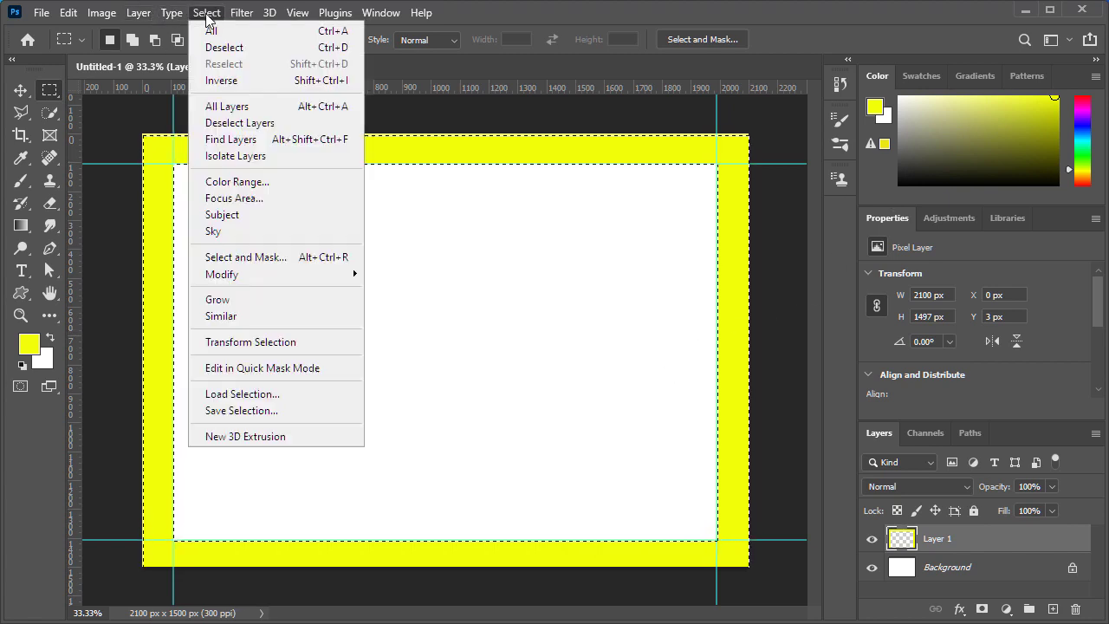
pyautogui.click(211, 47)
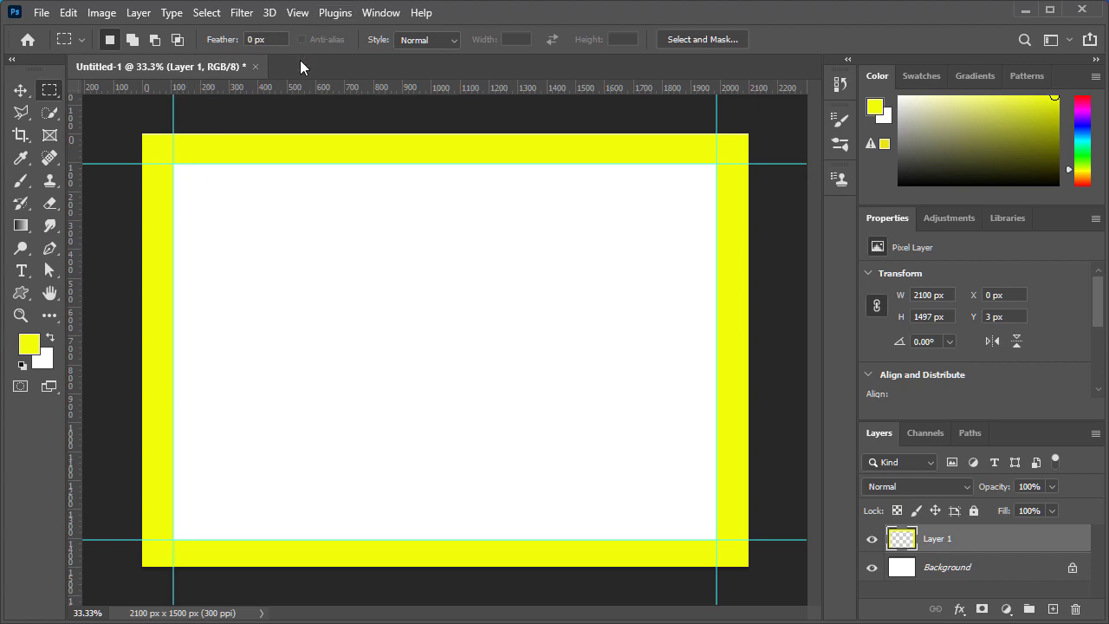
# Add two horizontal and two vertical guides about 200 px inside the canvas edges to mark a second, inner border.
pyautogui.moveTo(323, 90); pyautogui.dragTo(326, 191)
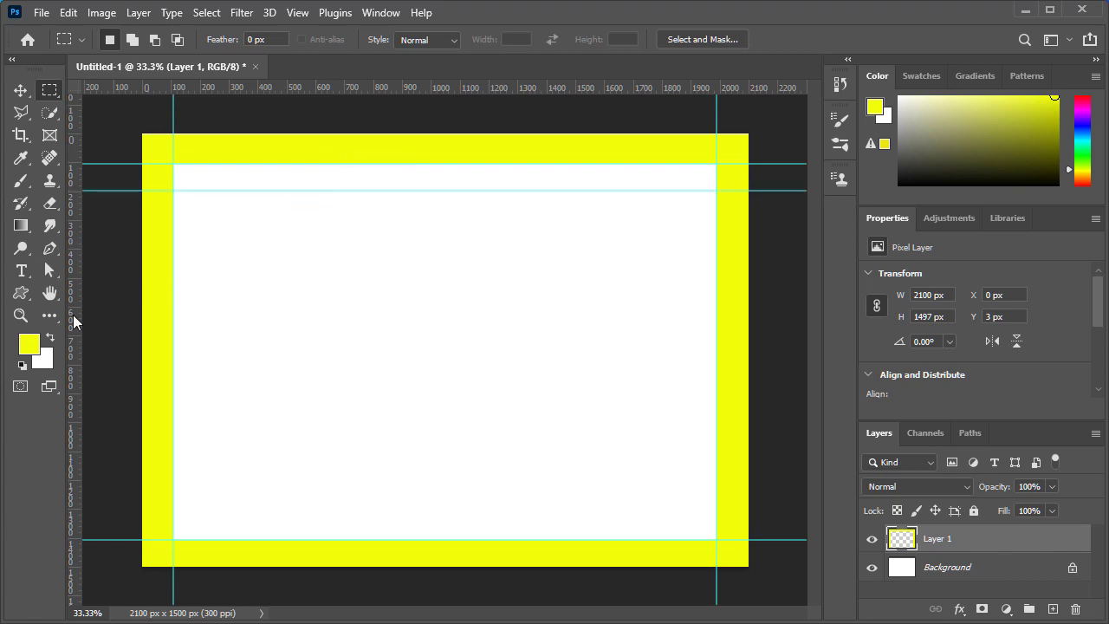
pyautogui.moveTo(69, 321); pyautogui.dragTo(205, 312)
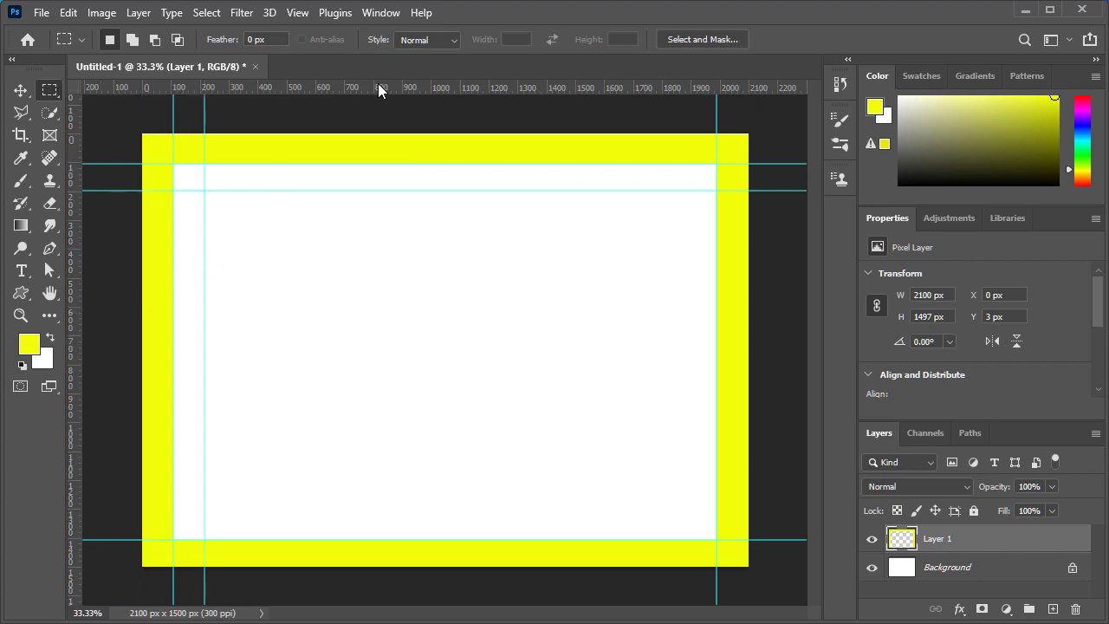
pyautogui.moveTo(378, 88); pyautogui.dragTo(364, 512)
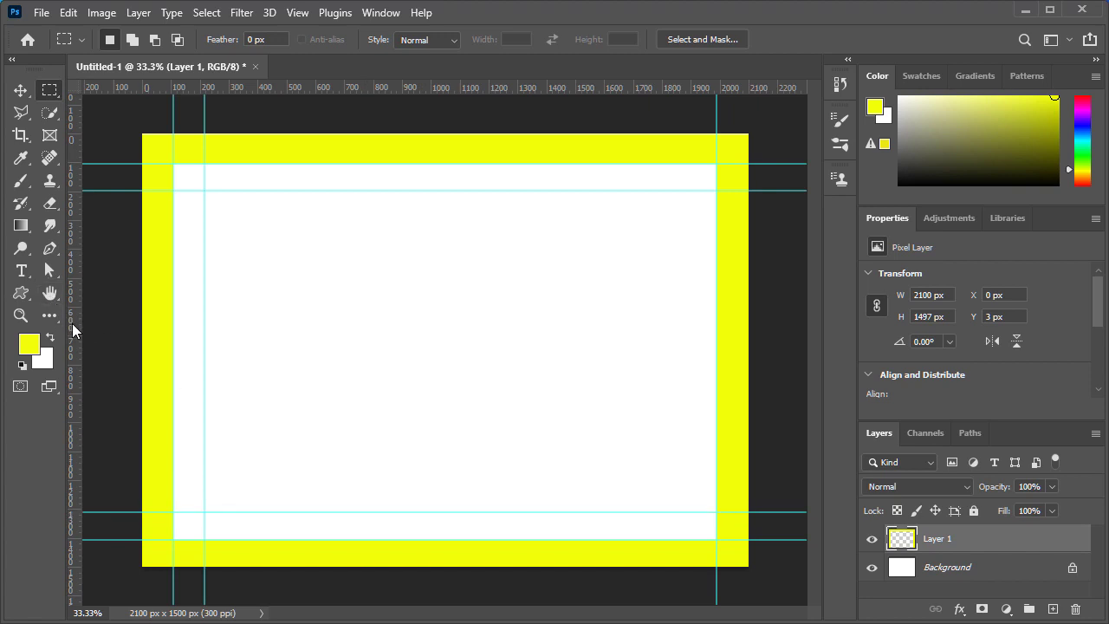
pyautogui.moveTo(72, 323); pyautogui.dragTo(685, 349)
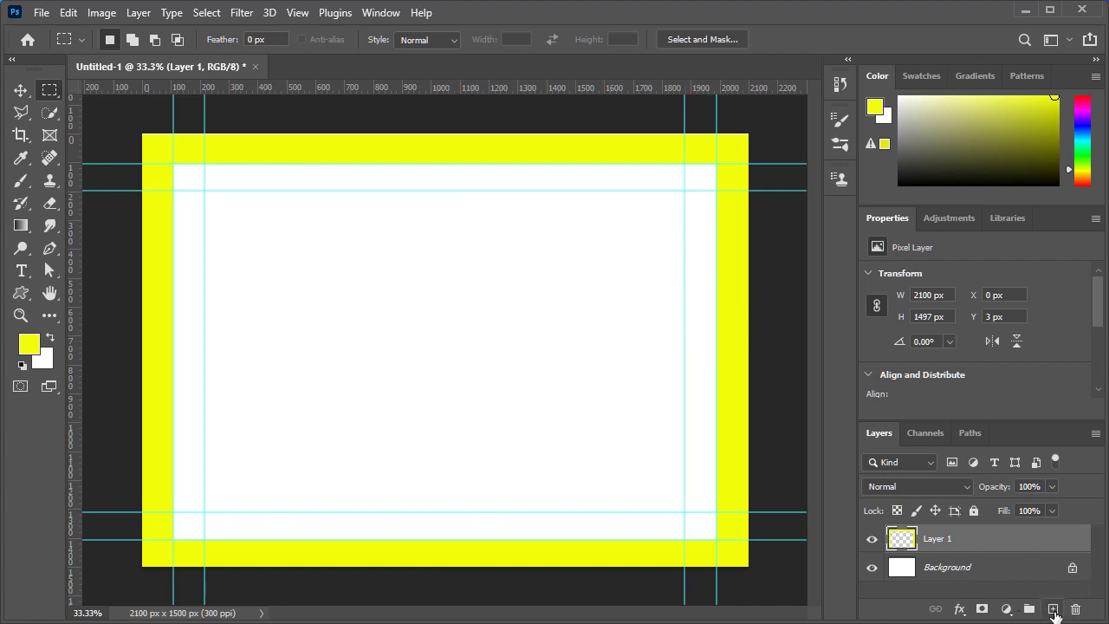
pyautogui.click(1053, 609)
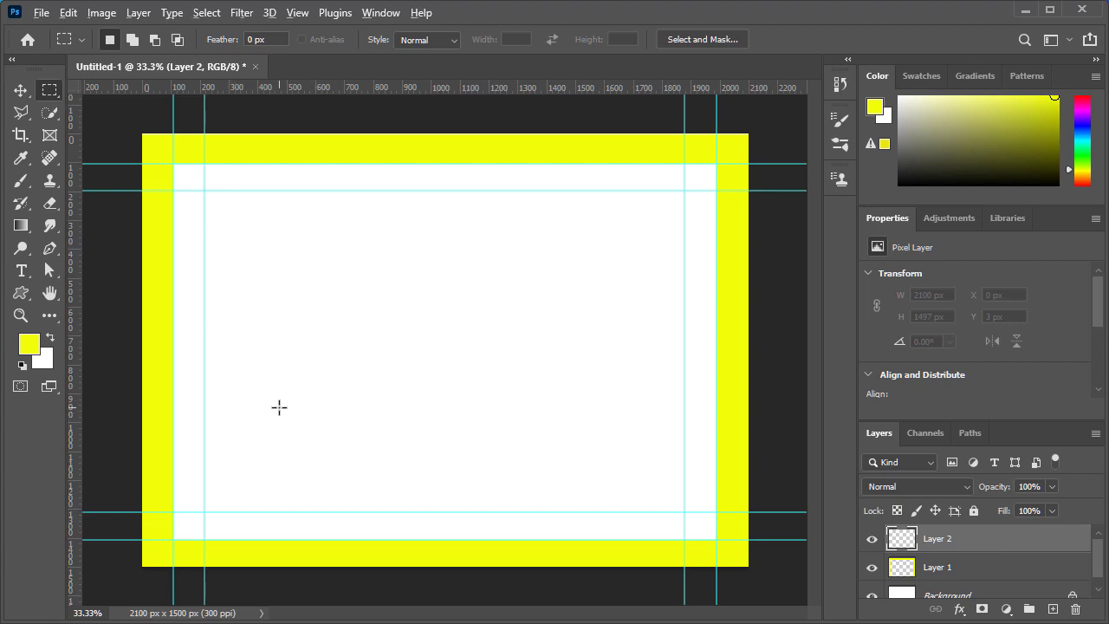
pyautogui.hotkey('alt', 'BackSpace')
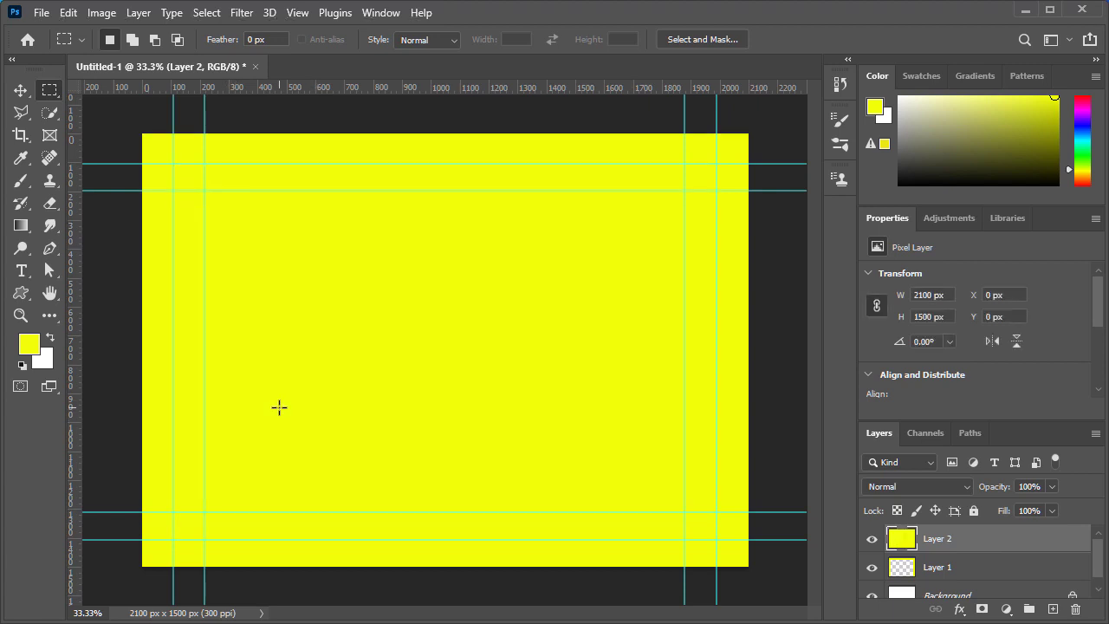
pyautogui.press('Delete')
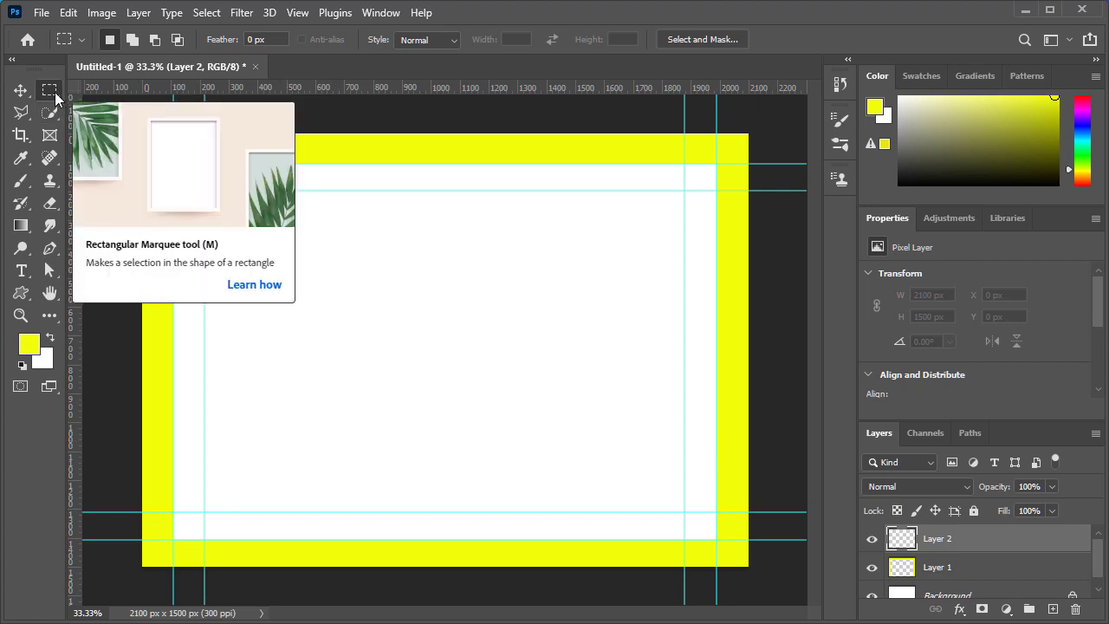
pyautogui.click(1077, 611)
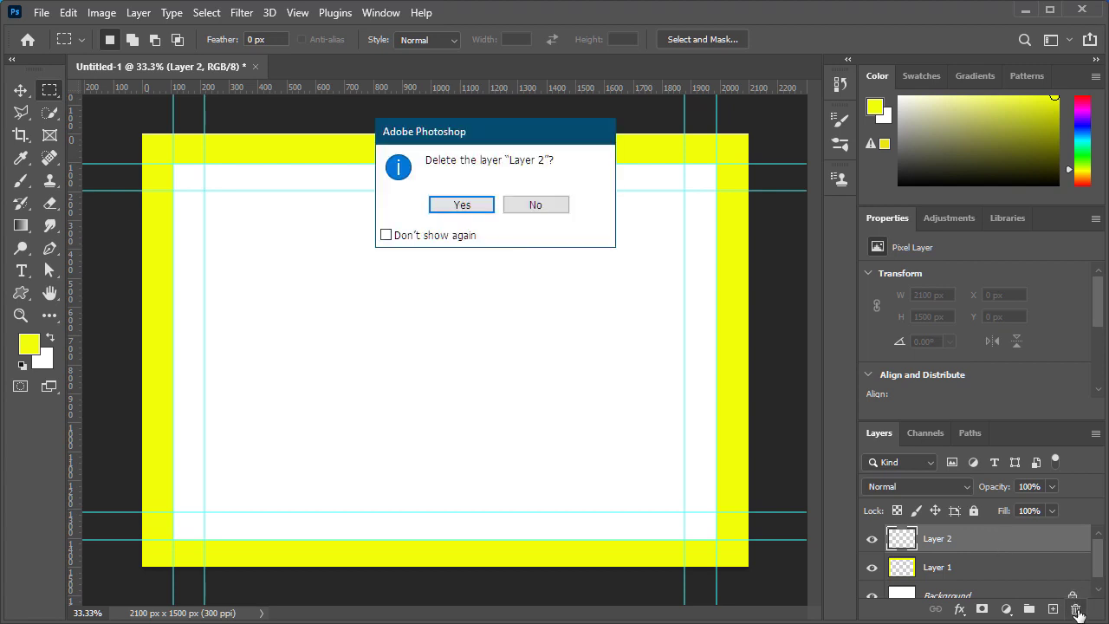
pyautogui.press('Return')
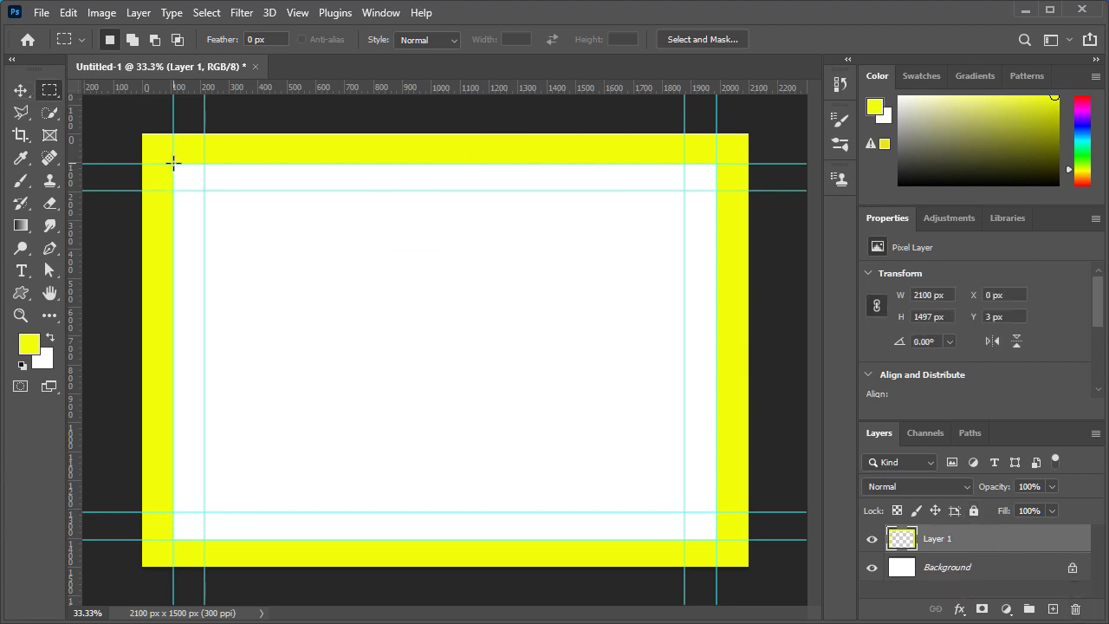
# Select the rectangle inside the yellow frame and subtract the area within the inner guides, leaving the band between both guide sets.
pyautogui.moveTo(174, 164); pyautogui.dragTo(715, 536)
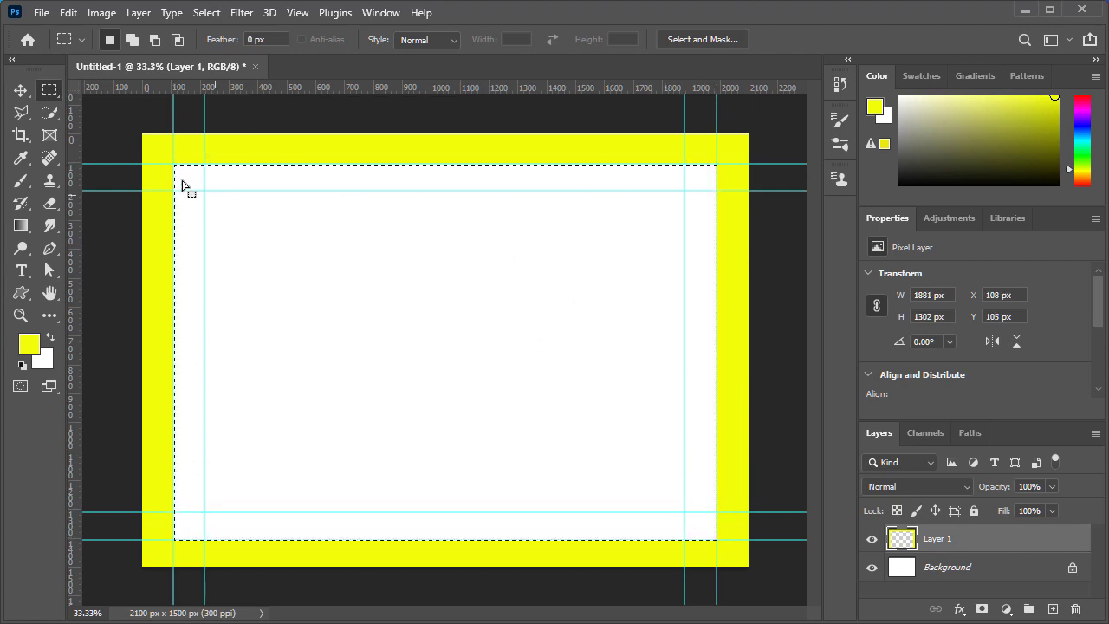
pyautogui.press('alt')
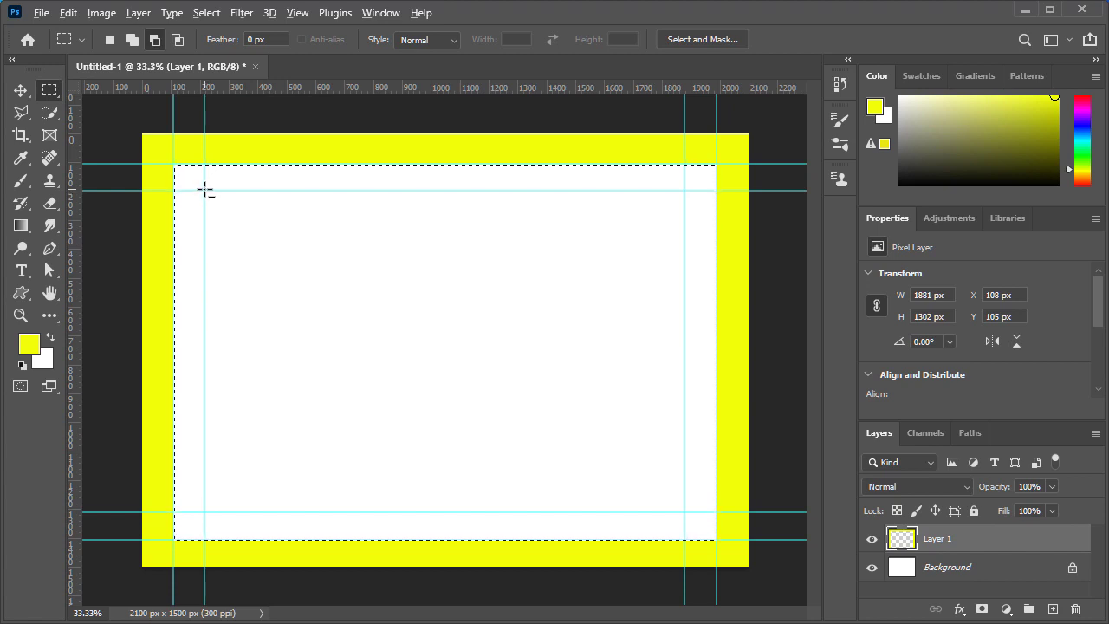
pyautogui.moveTo(206, 190); pyautogui.dragTo(684, 512)
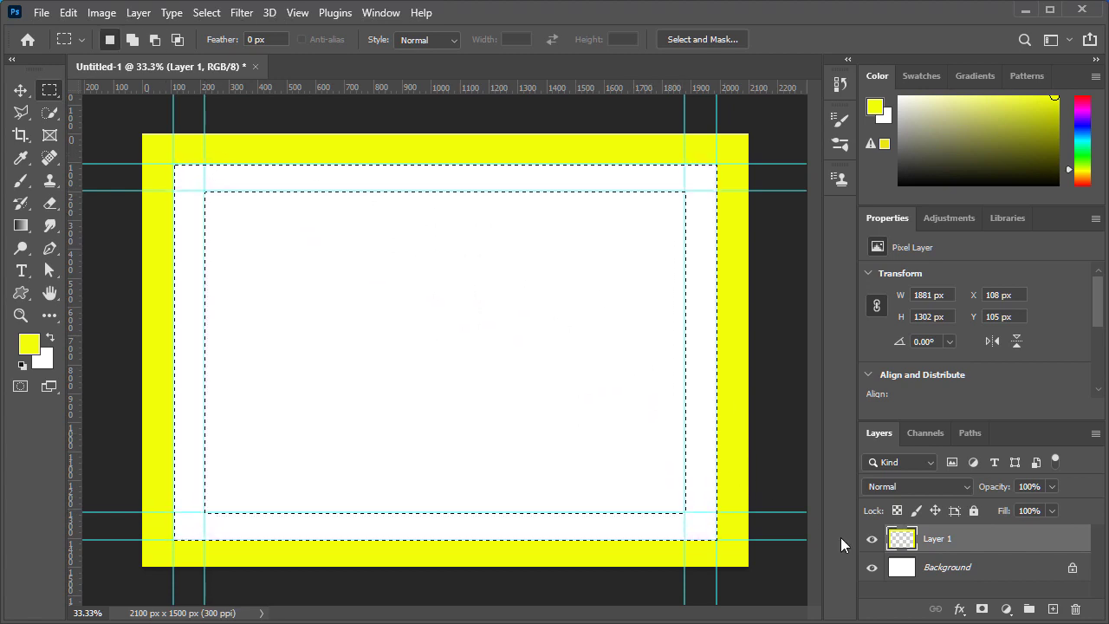
# Fill the inner band selection with the yellow foreground colour on a new layer and deselect it.
pyautogui.click(1053, 610)
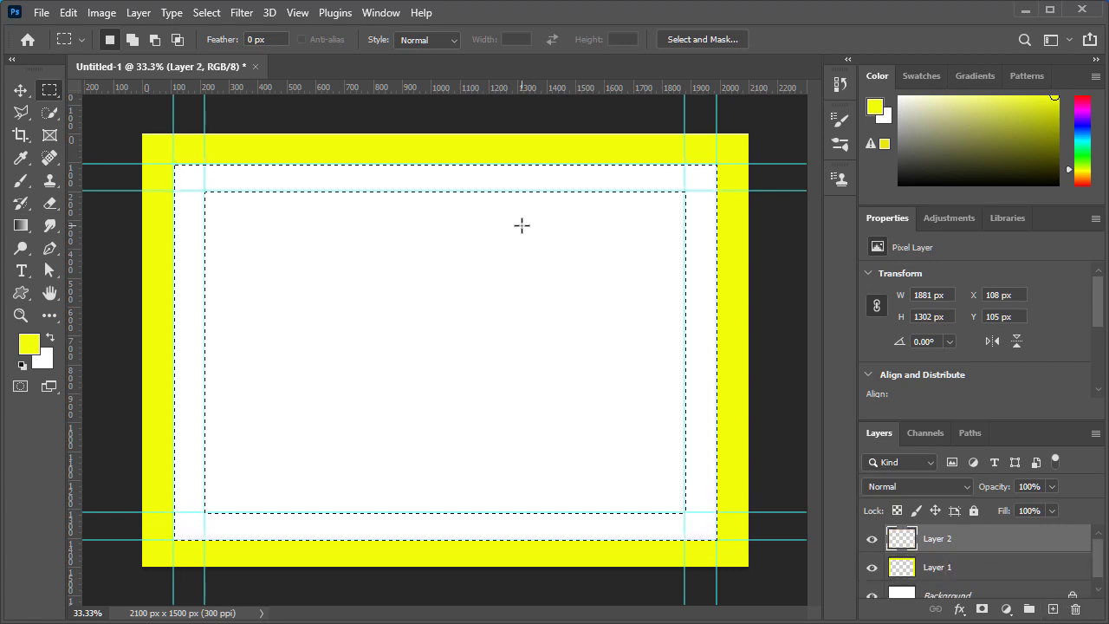
pyautogui.press('alt')
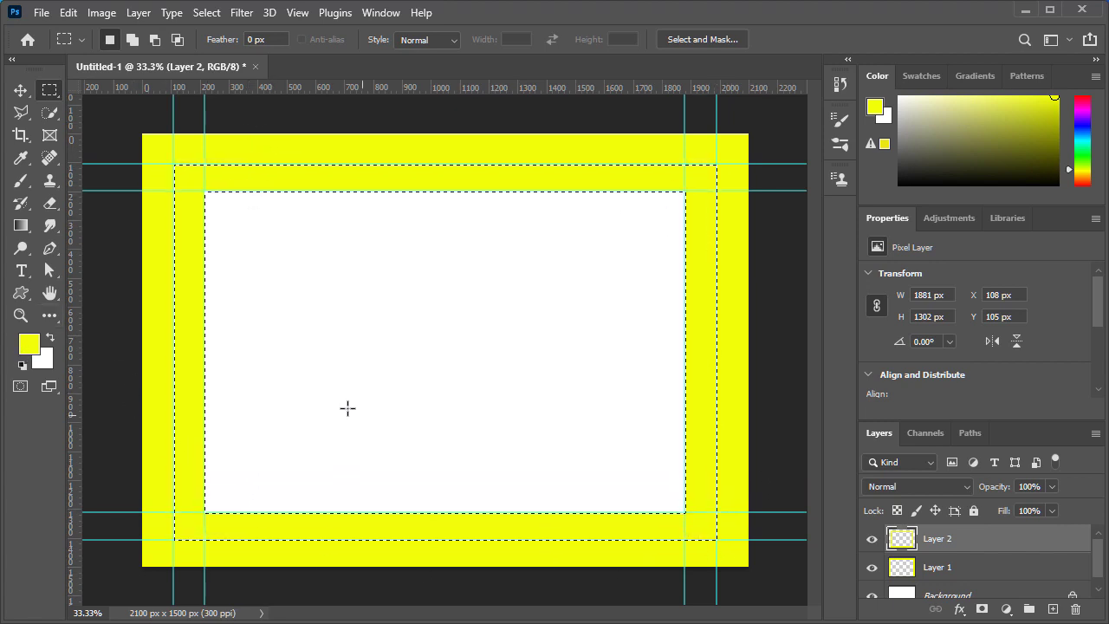
pyautogui.click(206, 12)
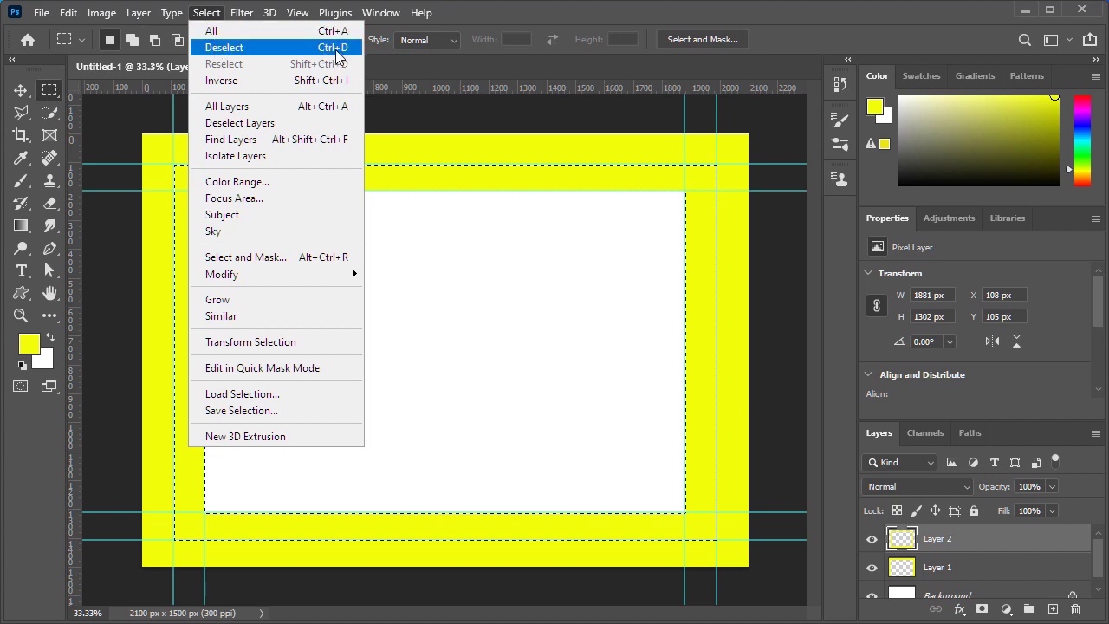
pyautogui.click(265, 51)
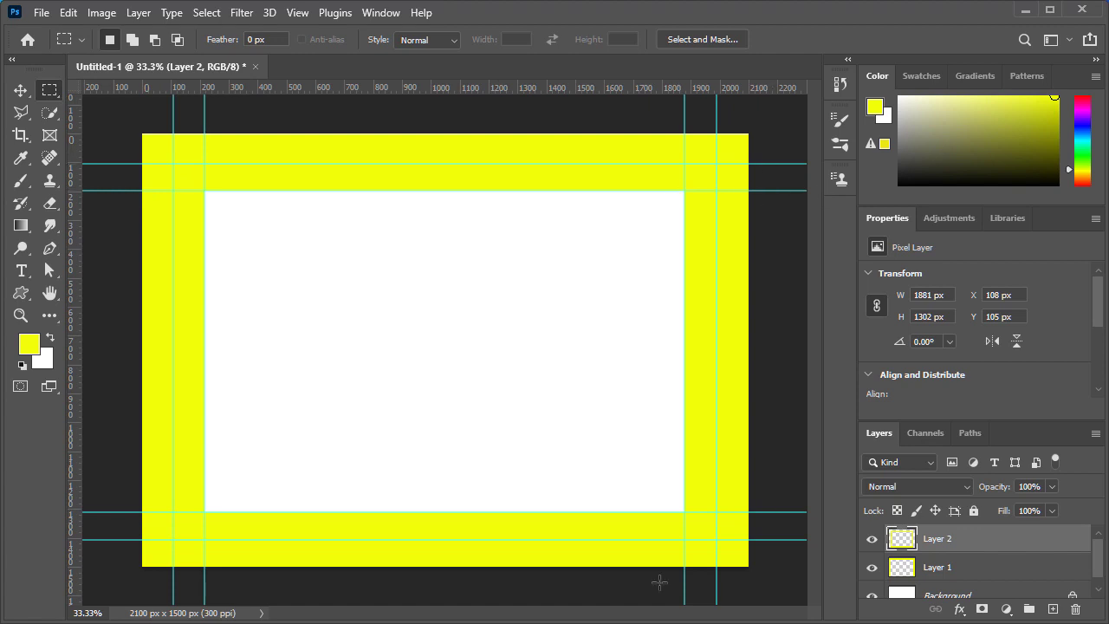
# Hide the guides by turning off the view extras.
pyautogui.click(298, 13)
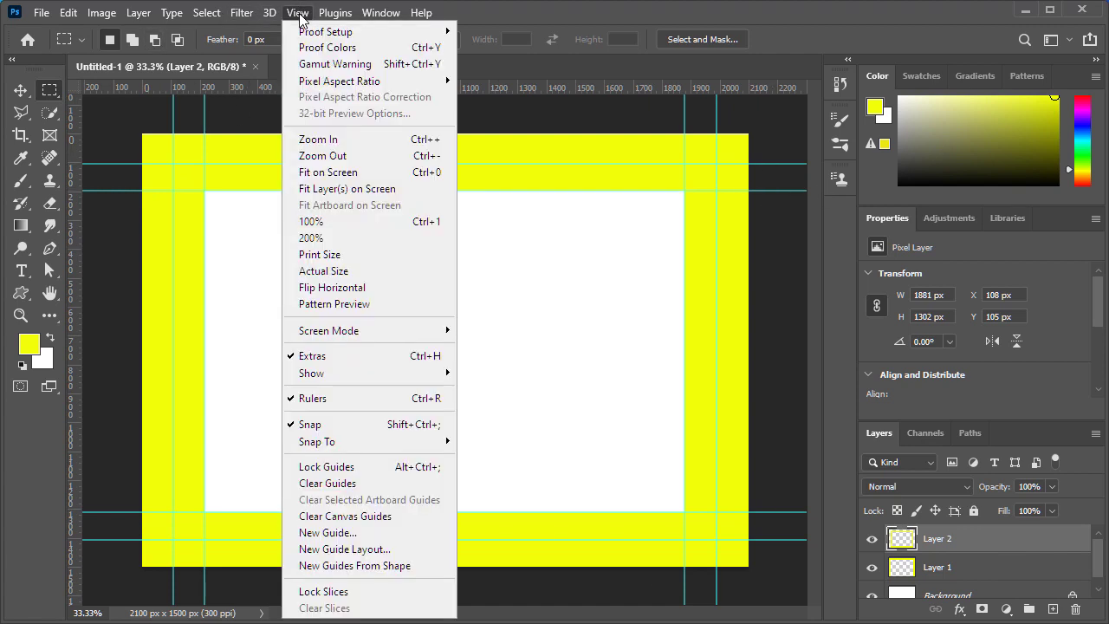
pyautogui.click(328, 364)
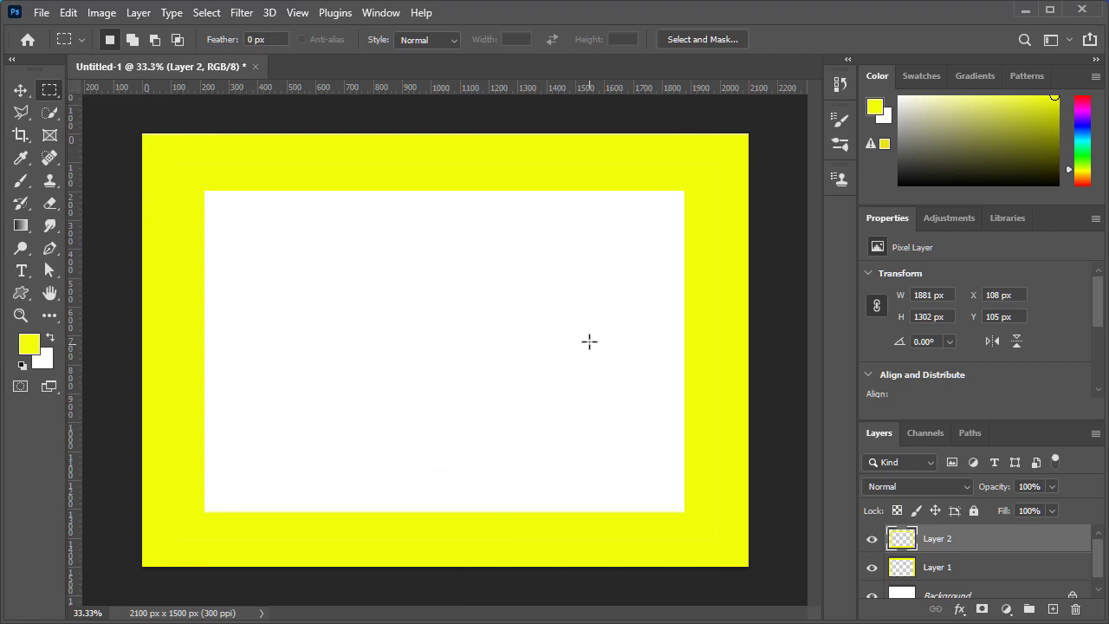
pyautogui.scroll(-1, 1014, 575)
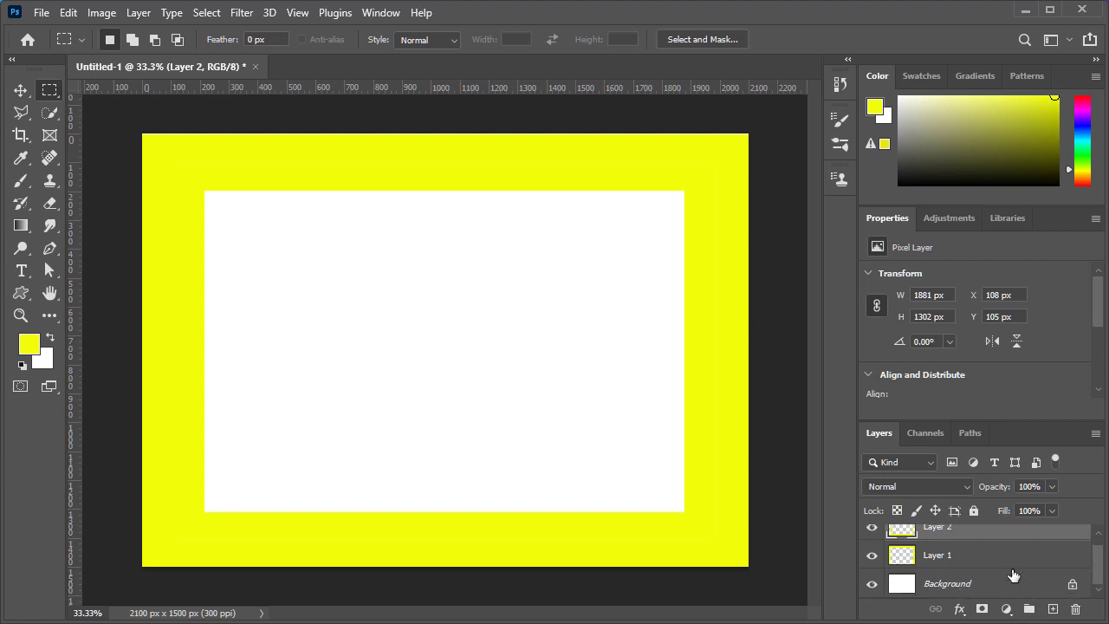
# Rename Layer 1 as UP and Layer 2 as Down.
pyautogui.scroll(1, 997, 572)
pyautogui.click(954, 571)
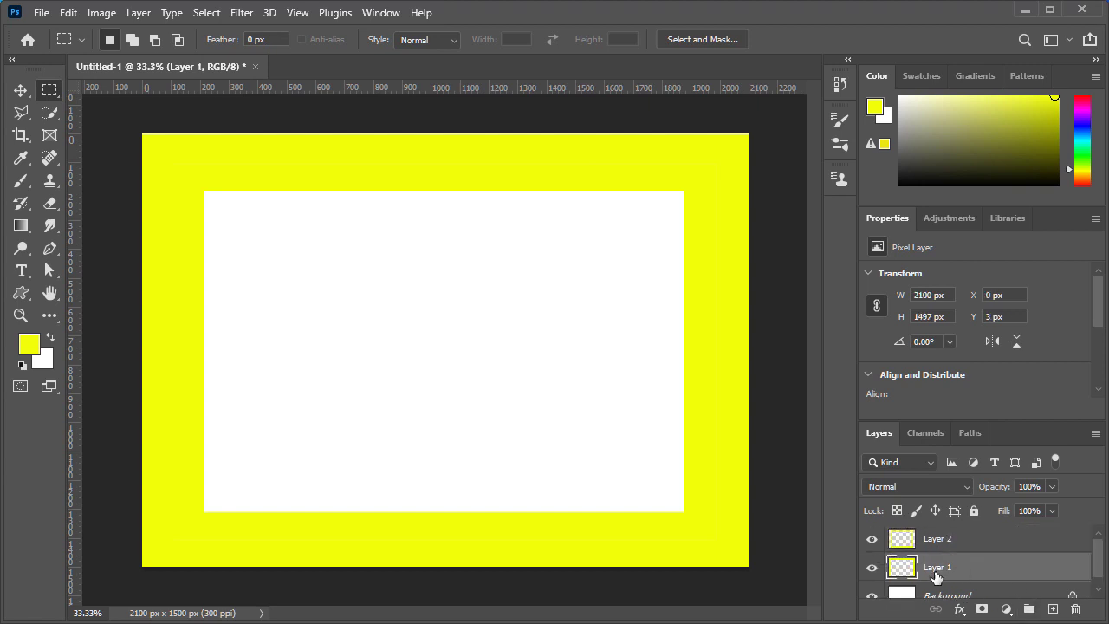
pyautogui.doubleClick(937, 568)
pyautogui.write('UP')
pyautogui.press('Return')
pyautogui.click(953, 540)
pyautogui.doubleClick(936, 541)
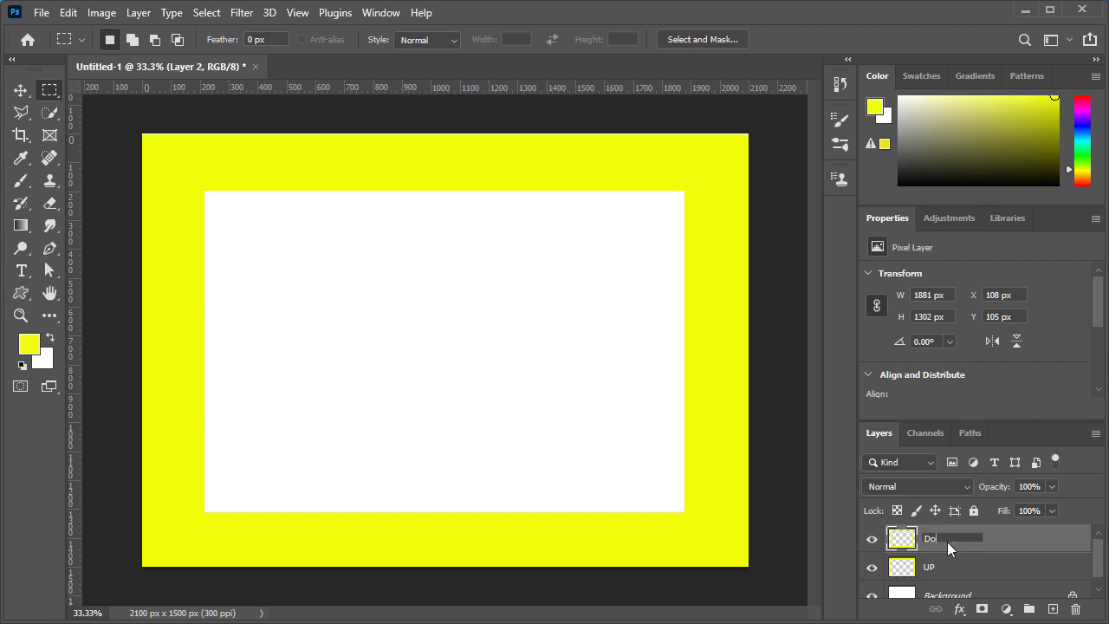
pyautogui.write('Down')
pyautogui.click(976, 566)
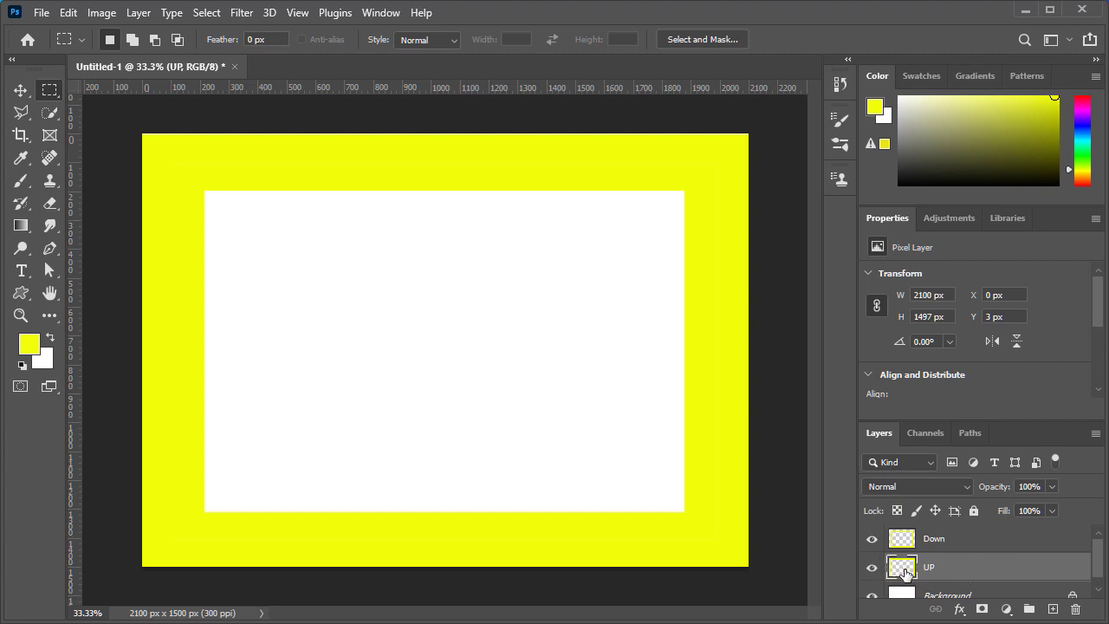
# Add Bevel & Emboss to the UP layer with the Smooth technique, a 9 px size and the triple-peaked gloss contour.
pyautogui.doubleClick(904, 572)
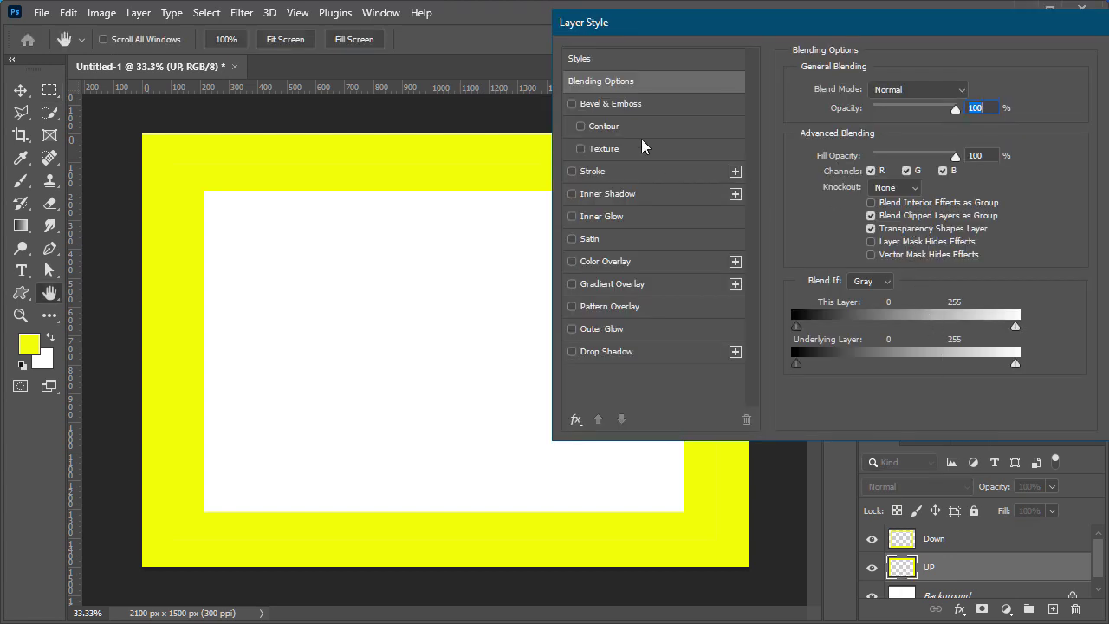
pyautogui.click(607, 105)
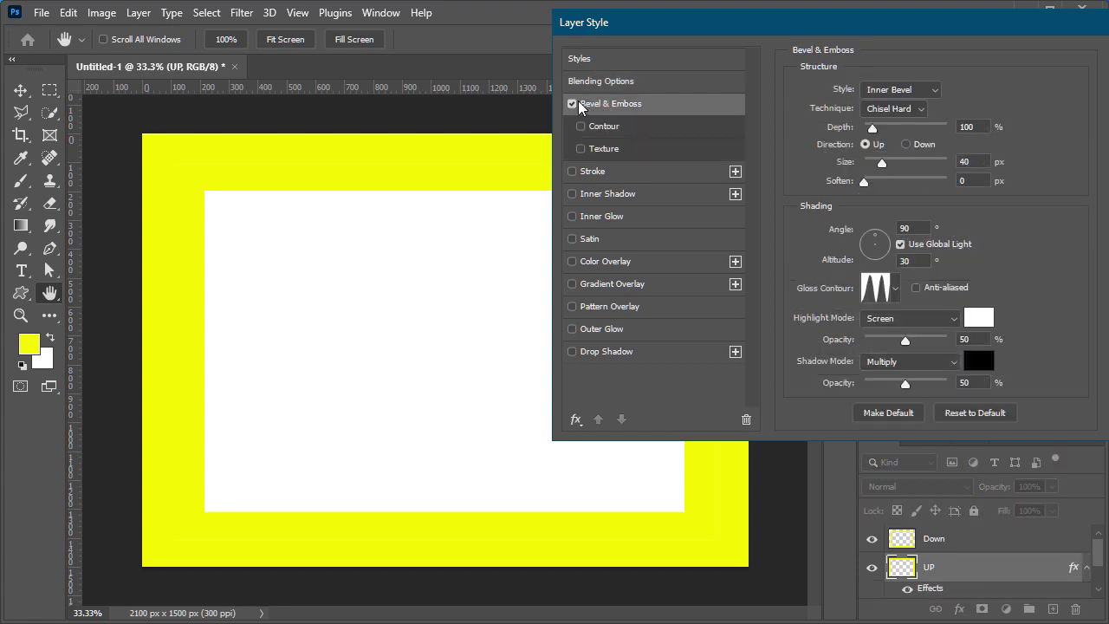
pyautogui.click(892, 108)
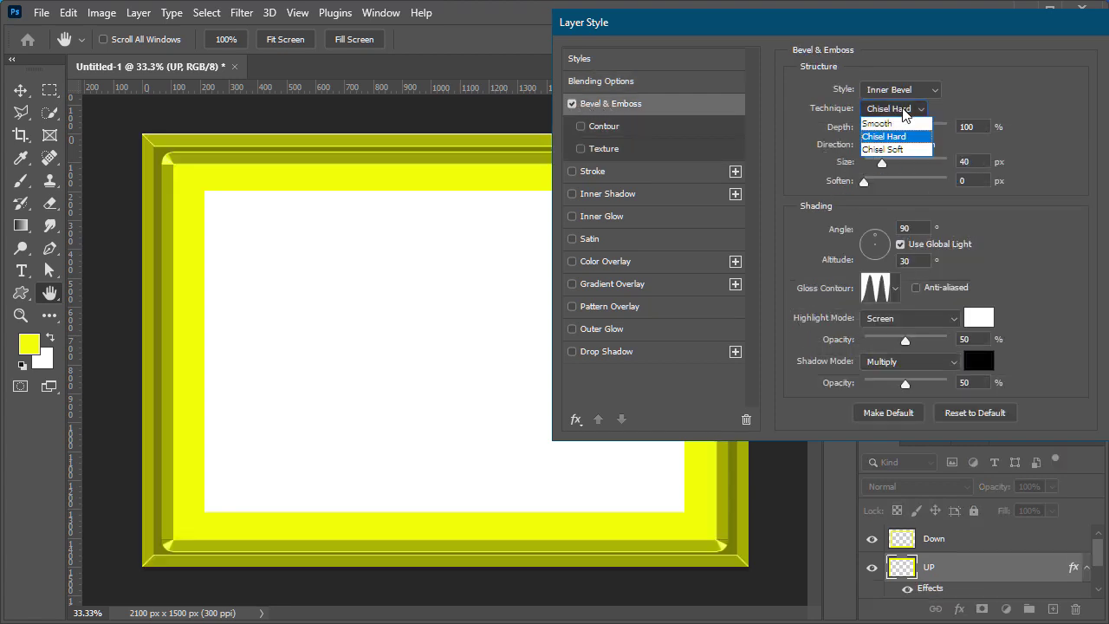
pyautogui.click(893, 124)
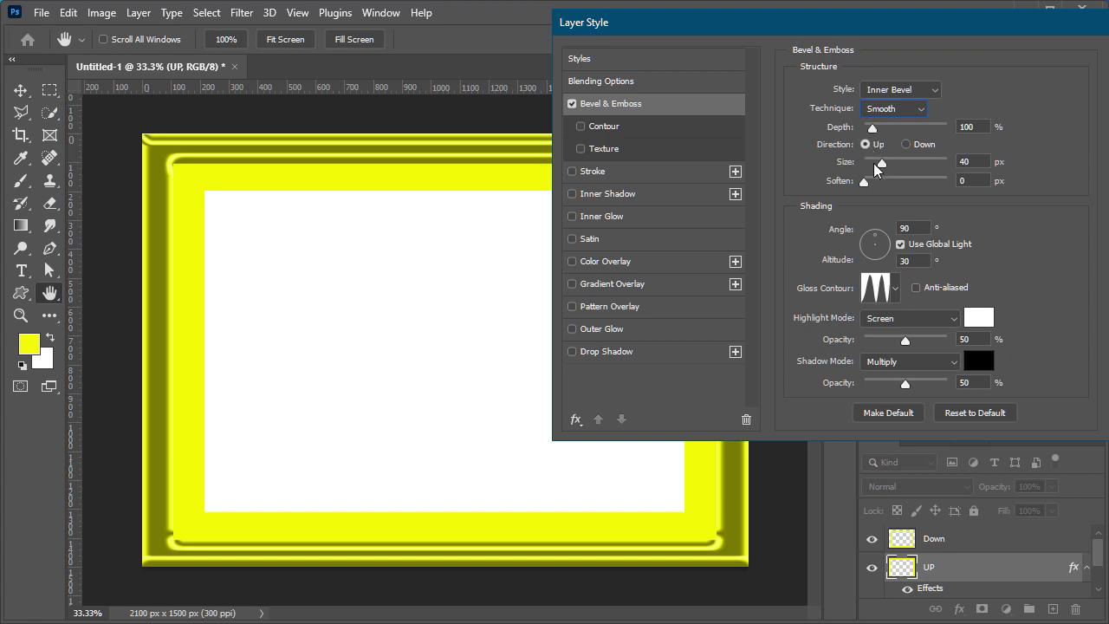
pyautogui.moveTo(882, 167); pyautogui.dragTo(874, 164)
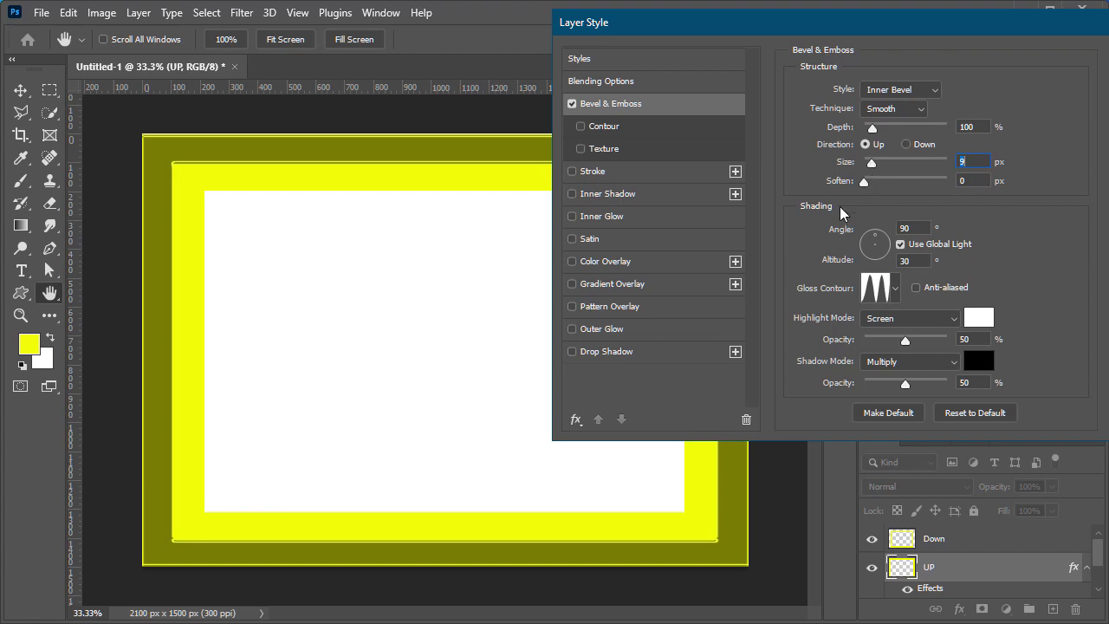
pyautogui.click(895, 291)
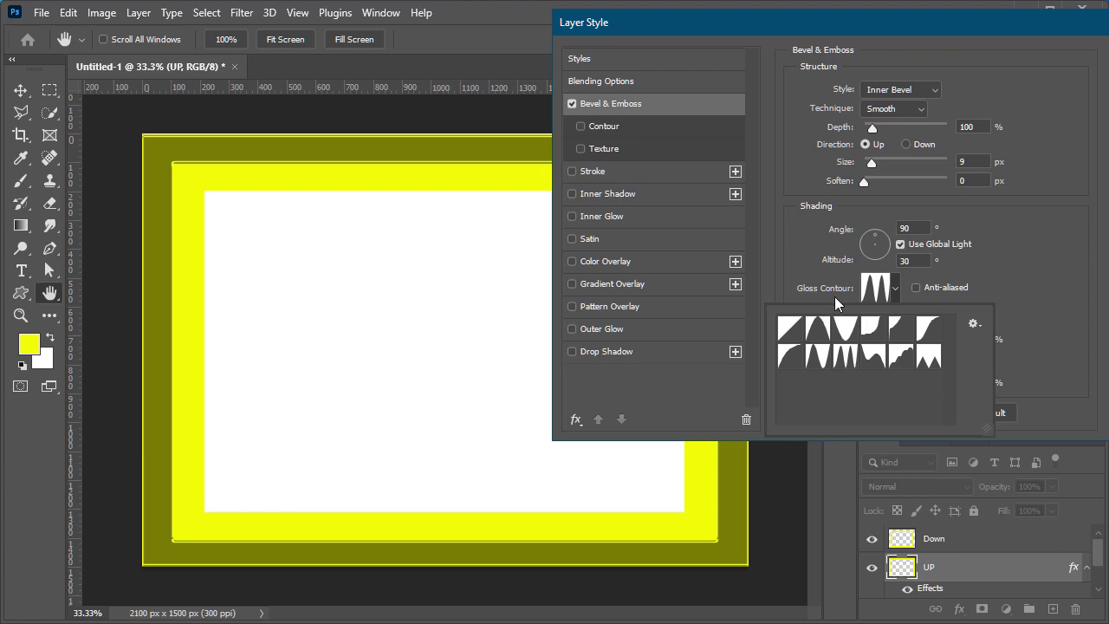
pyautogui.click(818, 328)
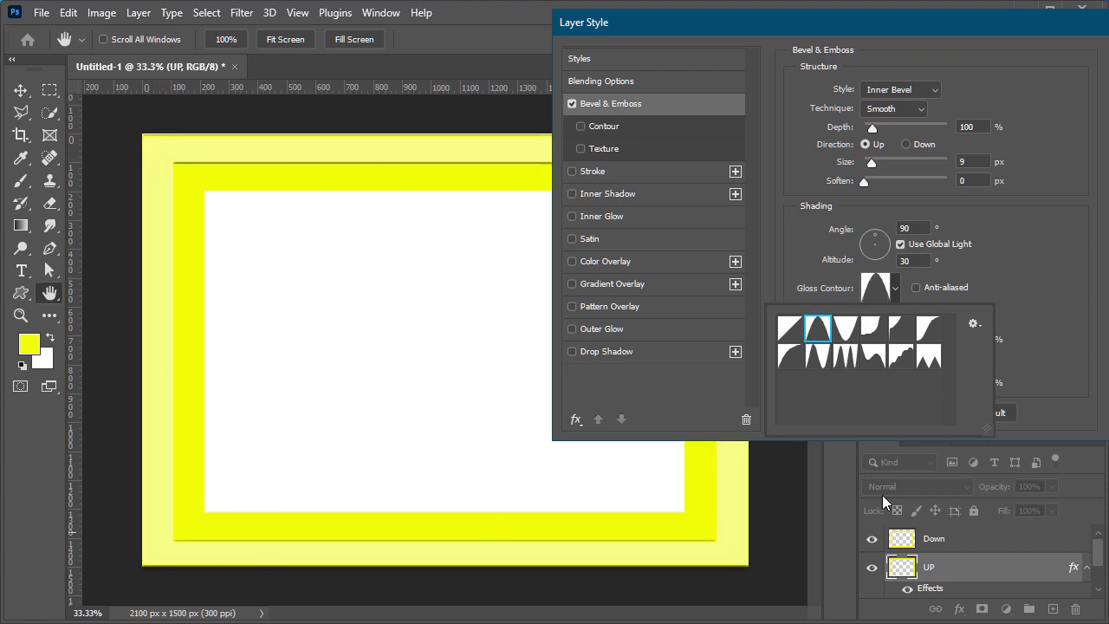
pyautogui.click(846, 355)
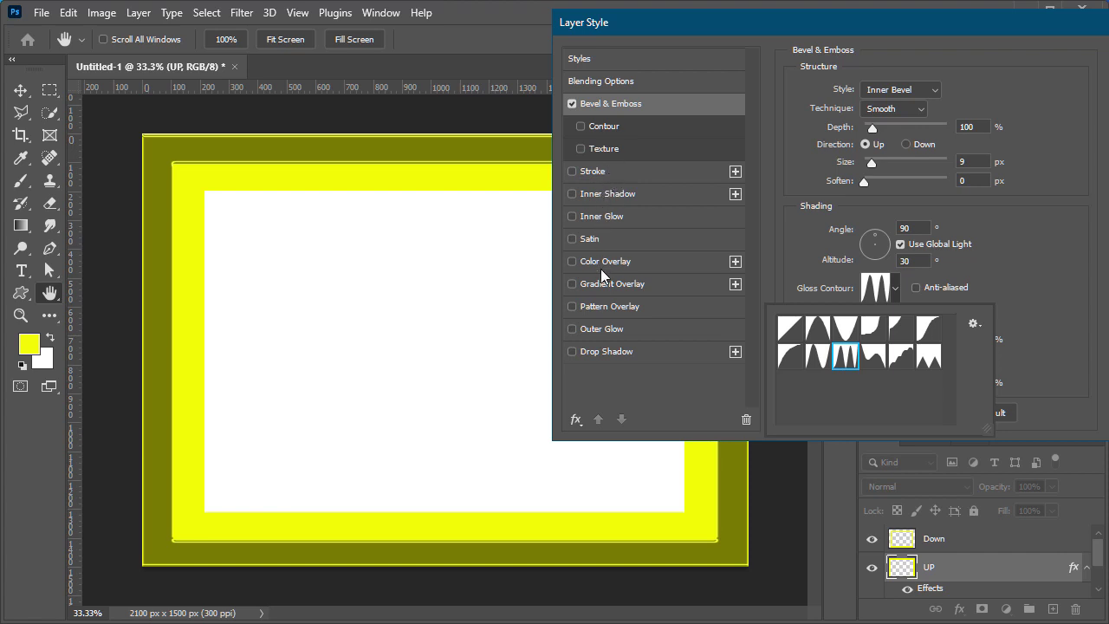
# Add a drop shadow and an inner shadow to the UP layer's style.
pyautogui.click(598, 353)
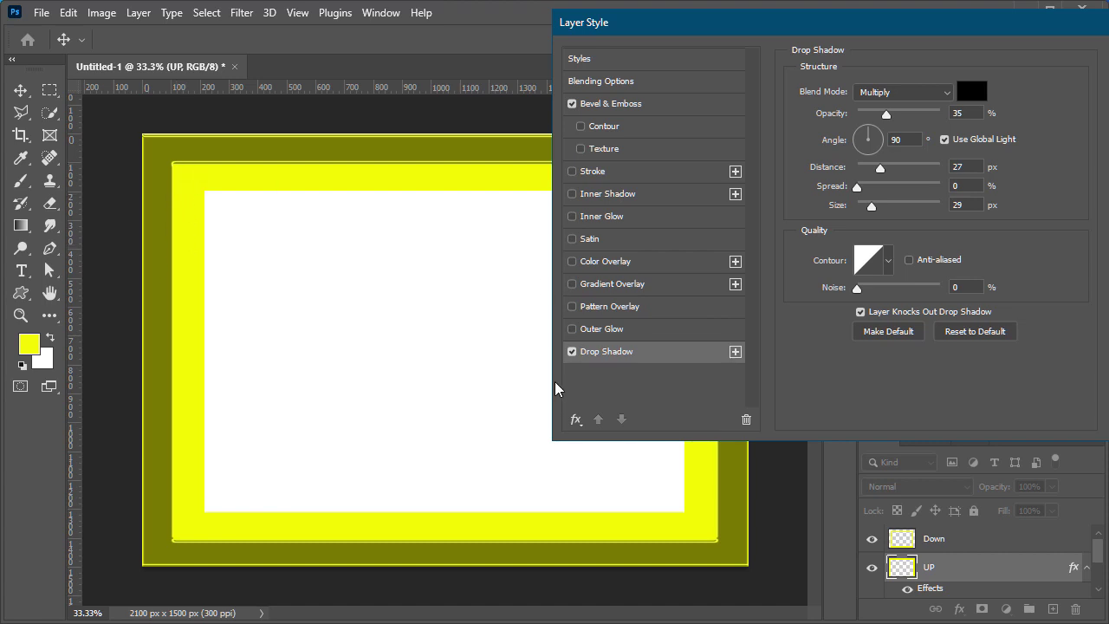
pyautogui.click(604, 199)
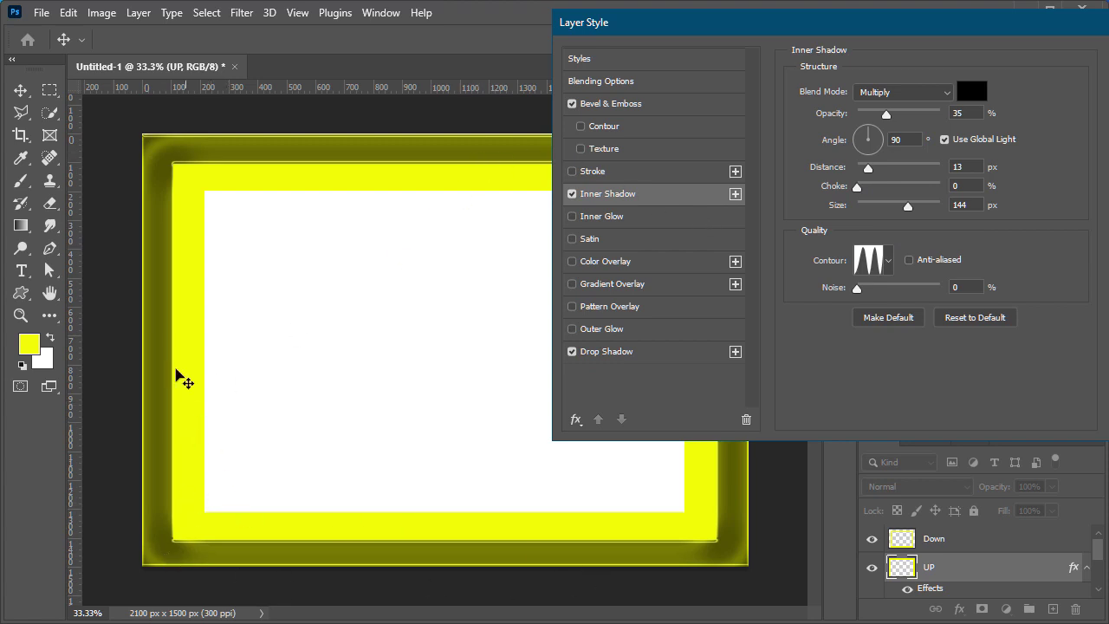
# Enable a bevel texture on the UP layer using the first pattern of the Grass group.
pyautogui.click(606, 154)
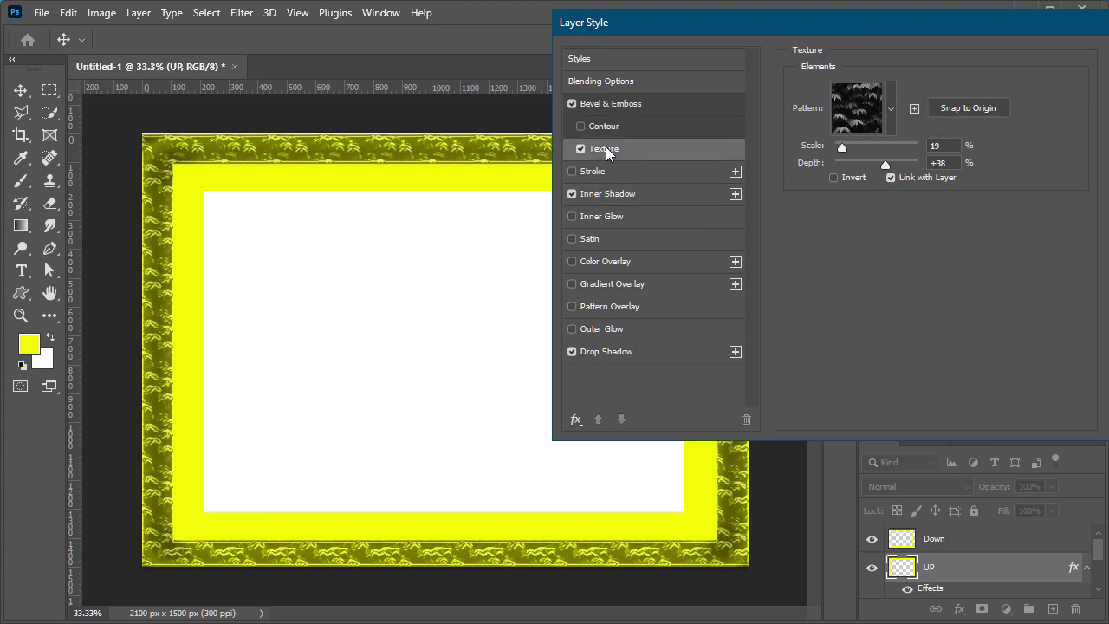
pyautogui.click(890, 113)
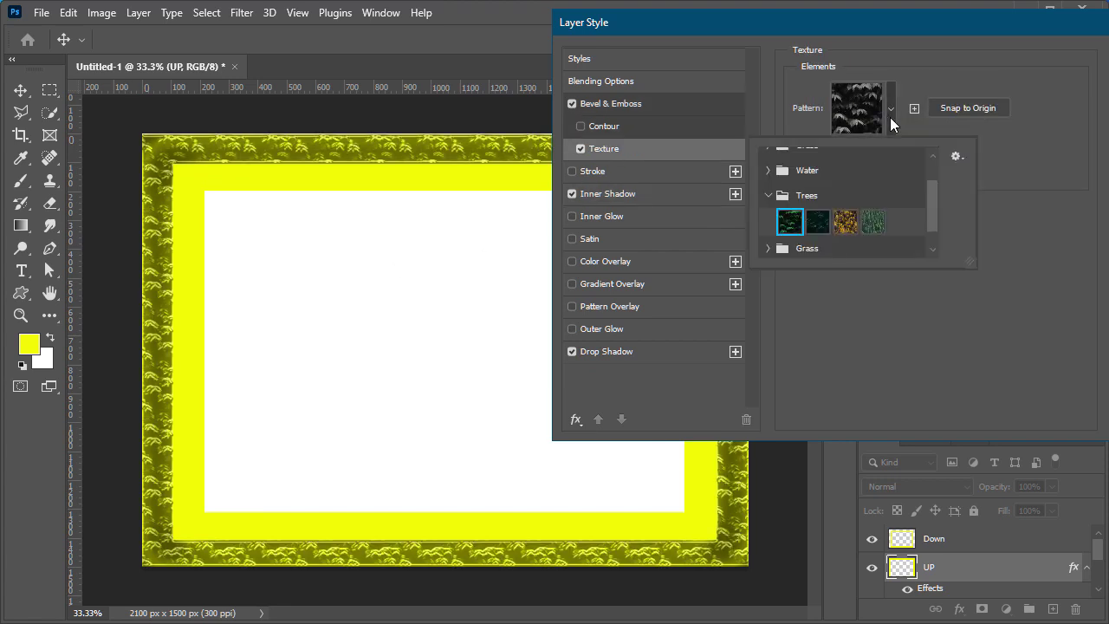
pyautogui.click(767, 195)
pyautogui.scroll(3, 819, 204)
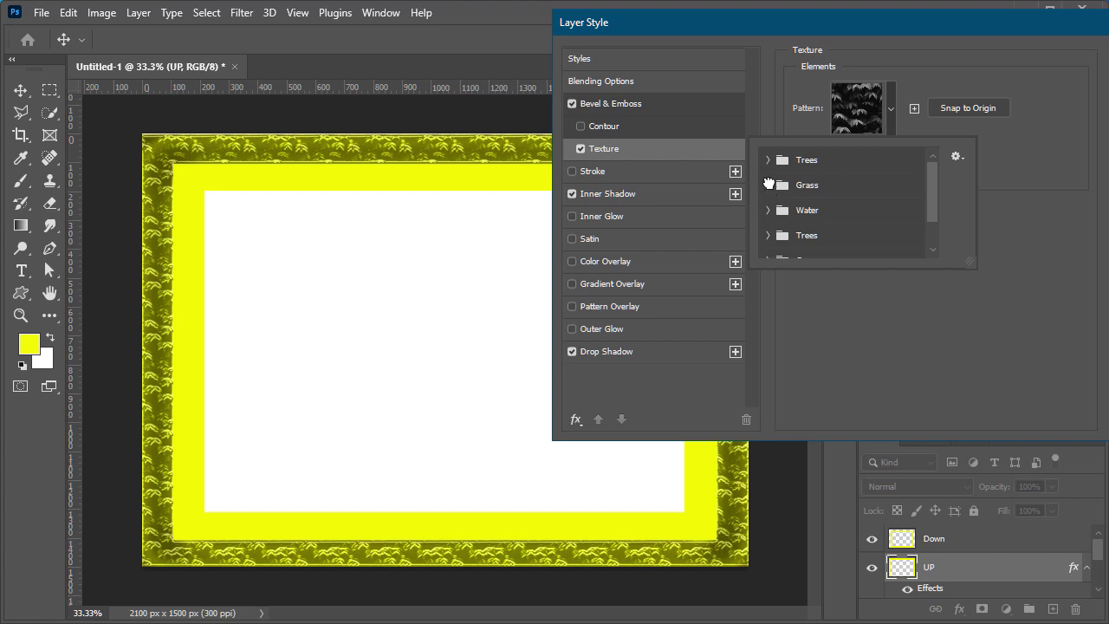
pyautogui.click(769, 185)
pyautogui.click(790, 211)
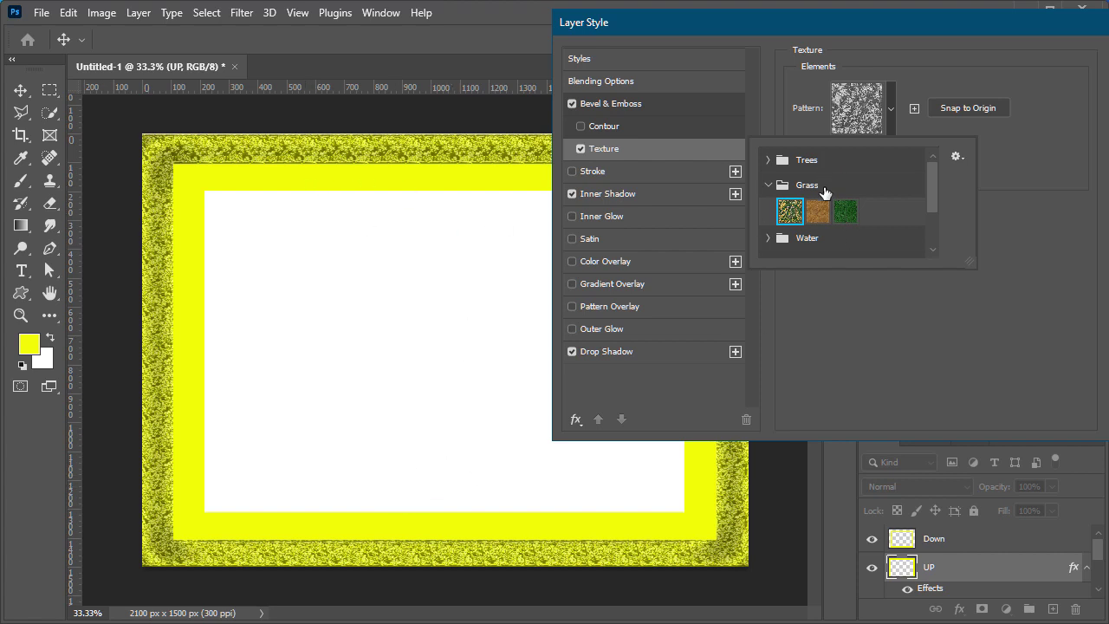
pyautogui.click(904, 335)
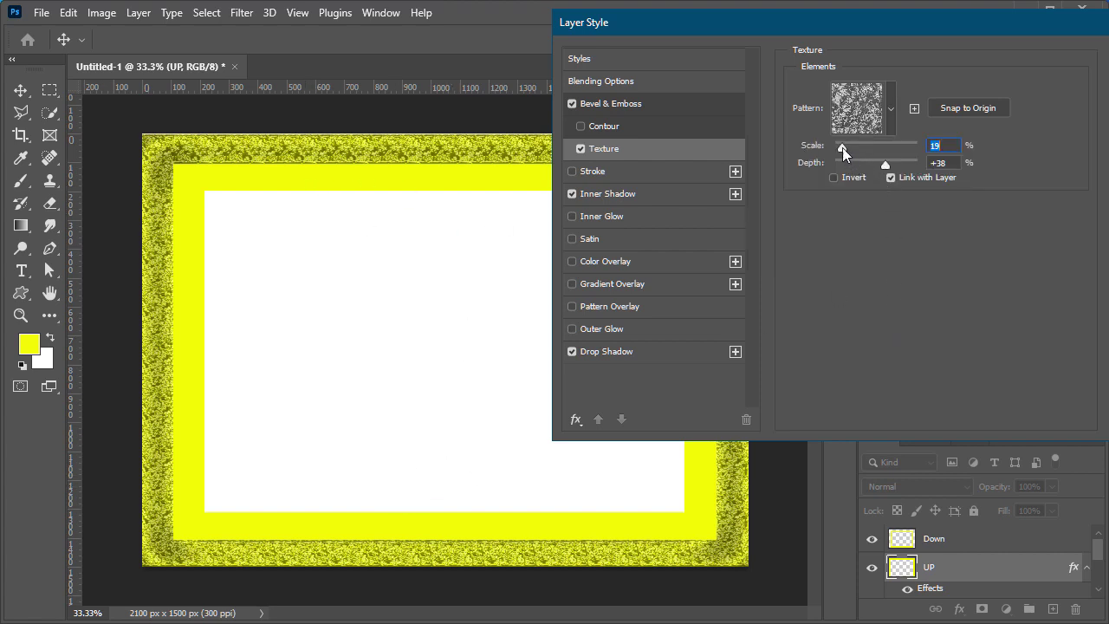
# Set the UP layer's texture scale to 37% and depth to +59%, and apply the layer style.
pyautogui.write('17')
pyautogui.moveTo(848, 149); pyautogui.dragTo(850, 150)
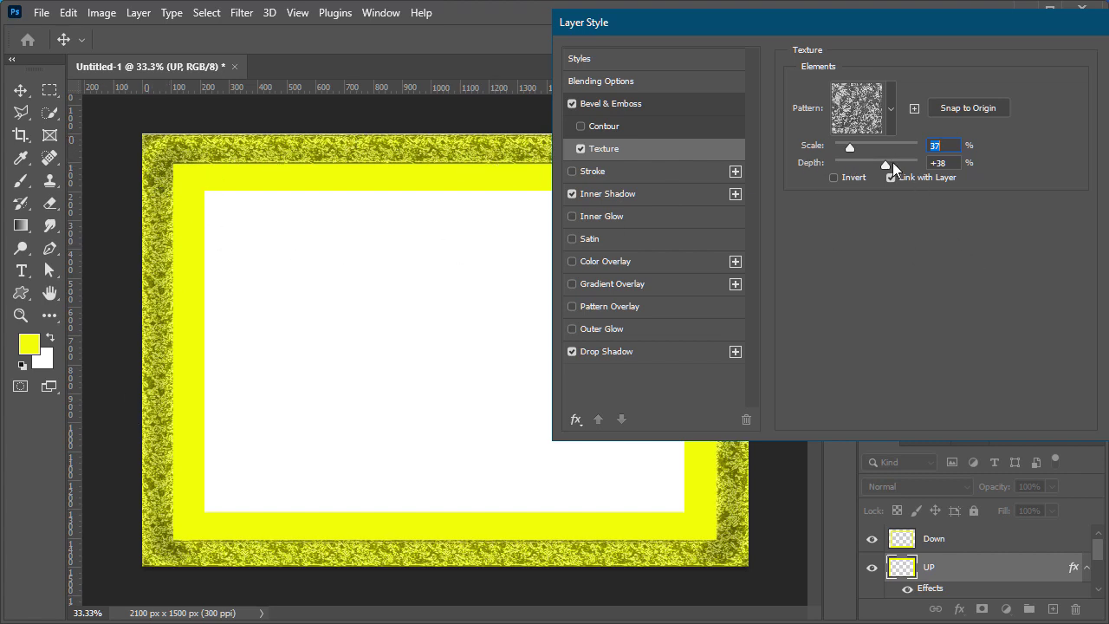
pyautogui.moveTo(879, 167); pyautogui.dragTo(891, 172)
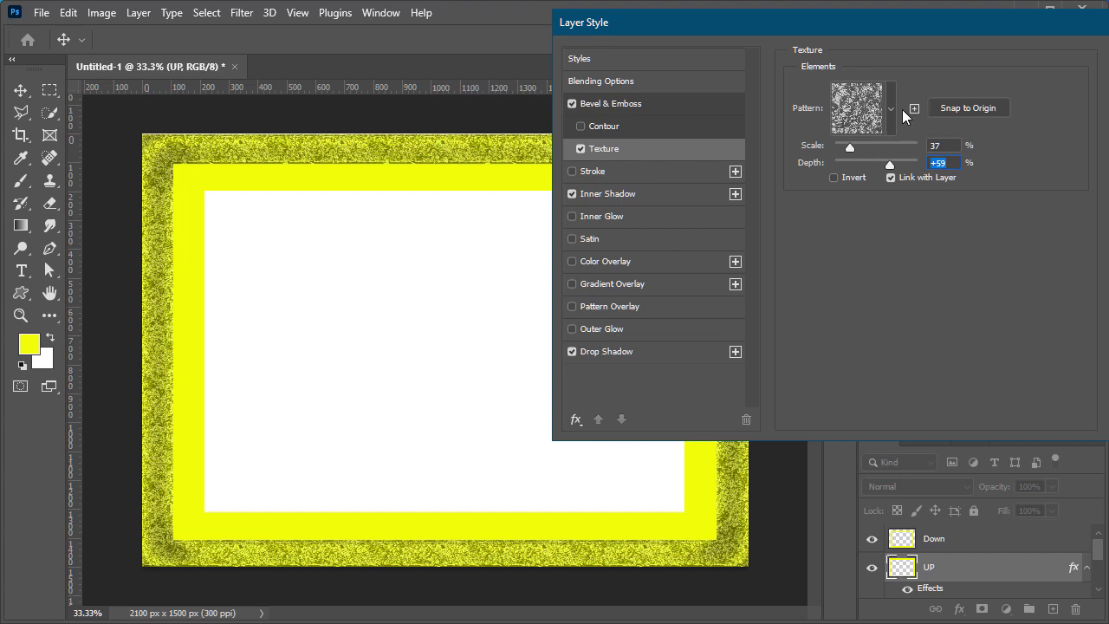
pyautogui.press('Return')
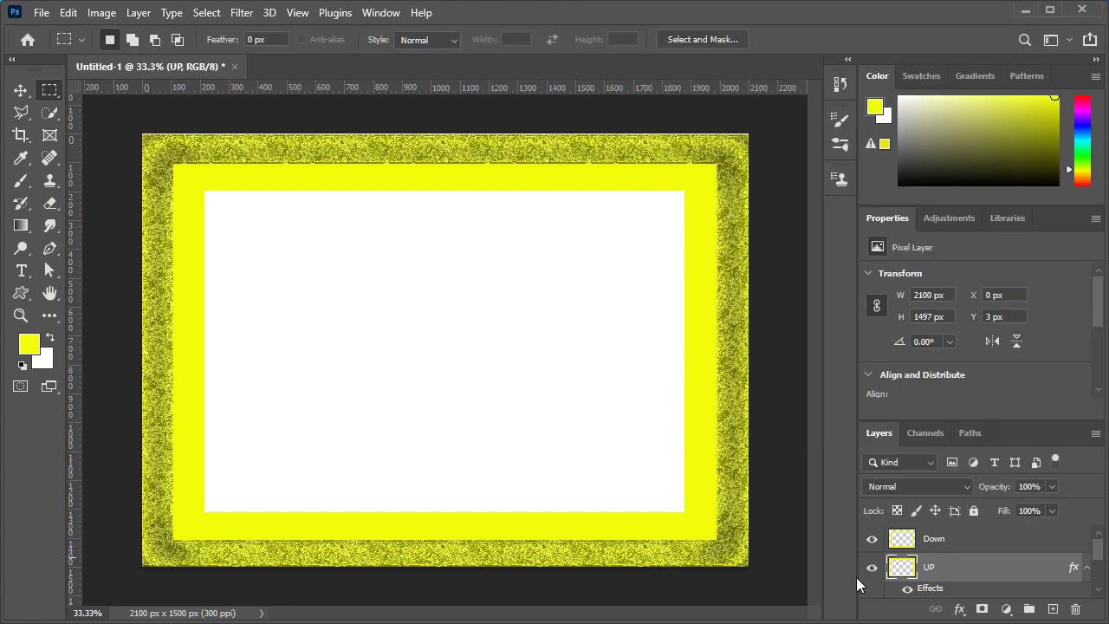
# Add Bevel & Emboss to the Down layer with the Chisel Hard technique, a 32 px size and the triple-peaked gloss contour.
pyautogui.click(942, 547)
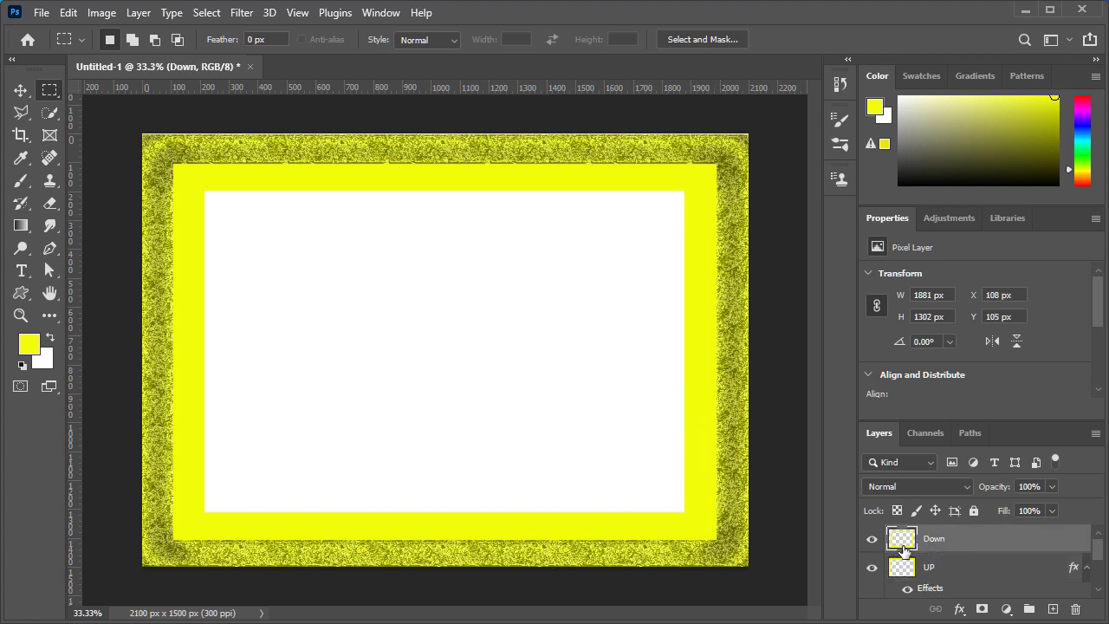
pyautogui.doubleClick(903, 543)
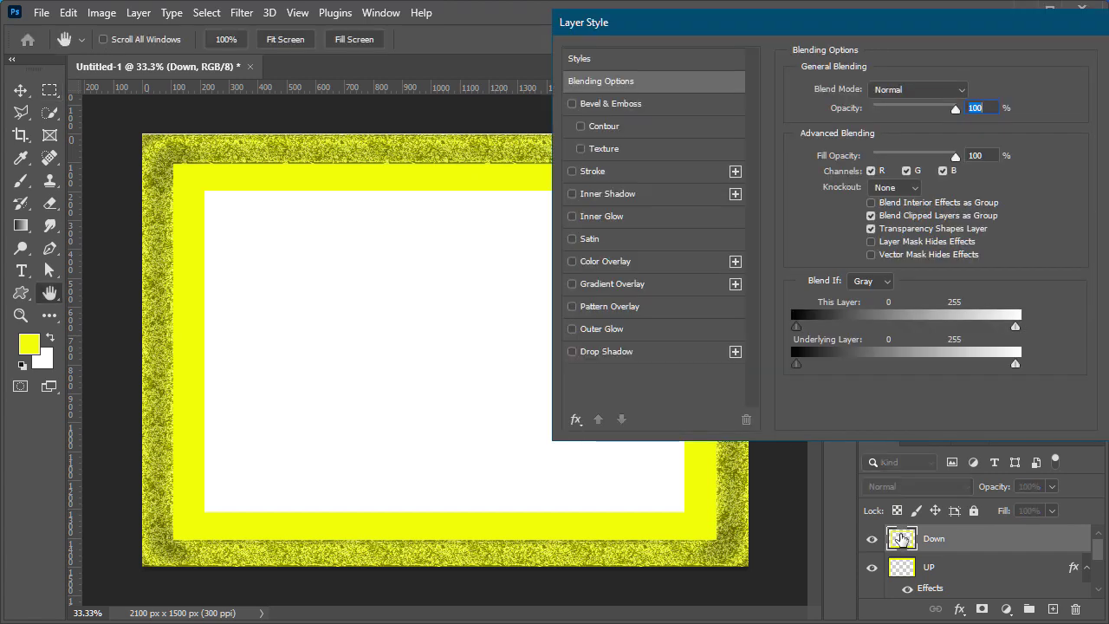
pyautogui.click(619, 106)
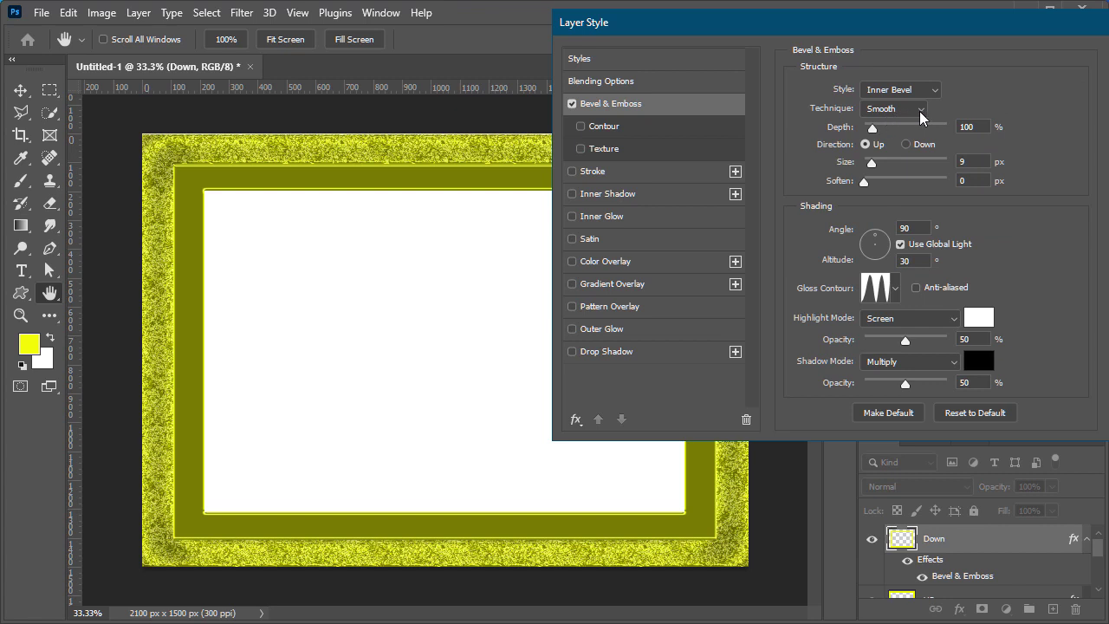
pyautogui.click(912, 112)
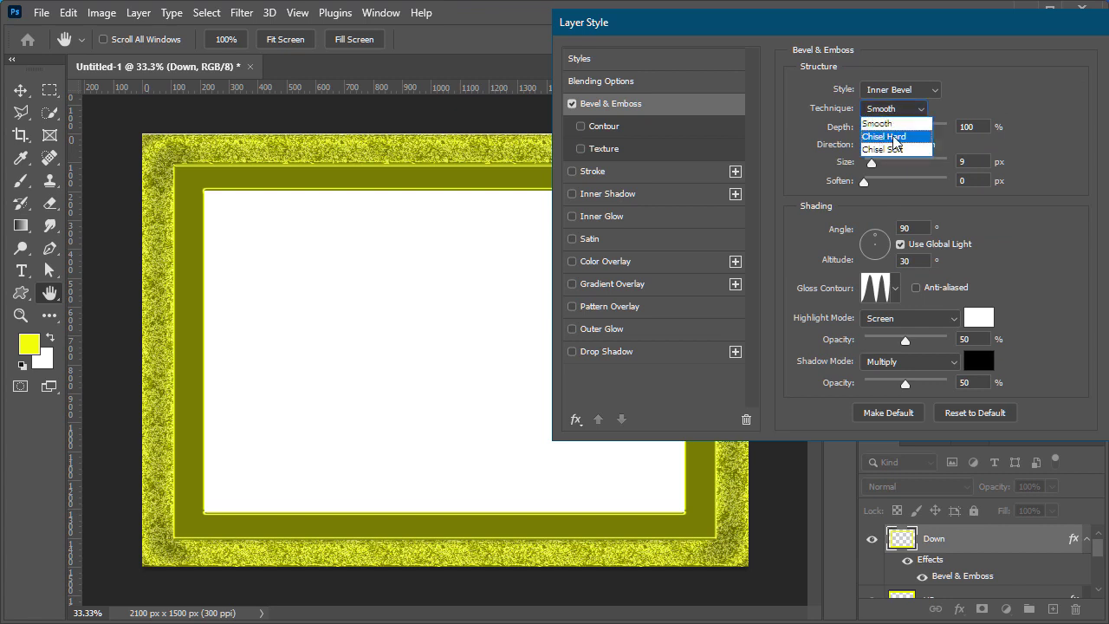
pyautogui.click(882, 137)
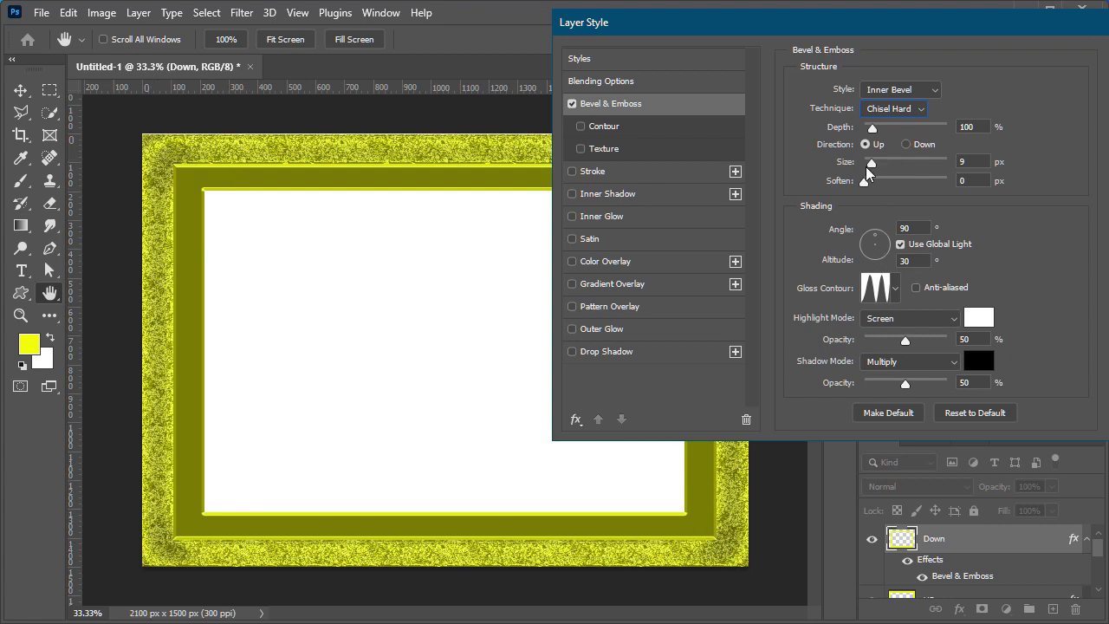
pyautogui.moveTo(876, 164); pyautogui.dragTo(880, 165)
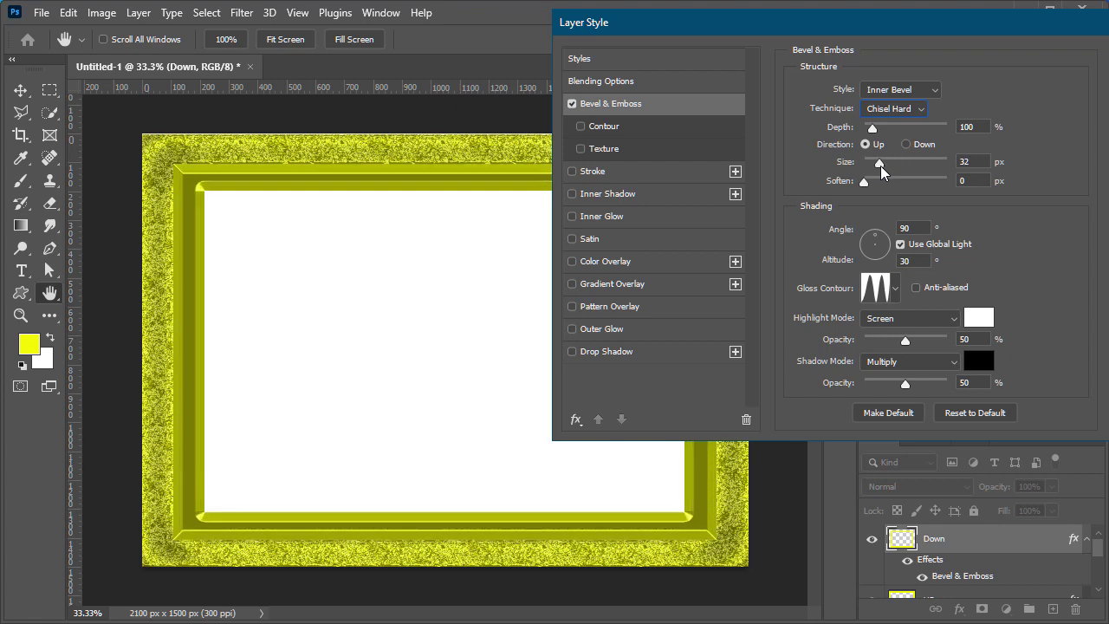
pyautogui.moveTo(879, 166); pyautogui.dragTo(880, 165)
pyautogui.click(894, 290)
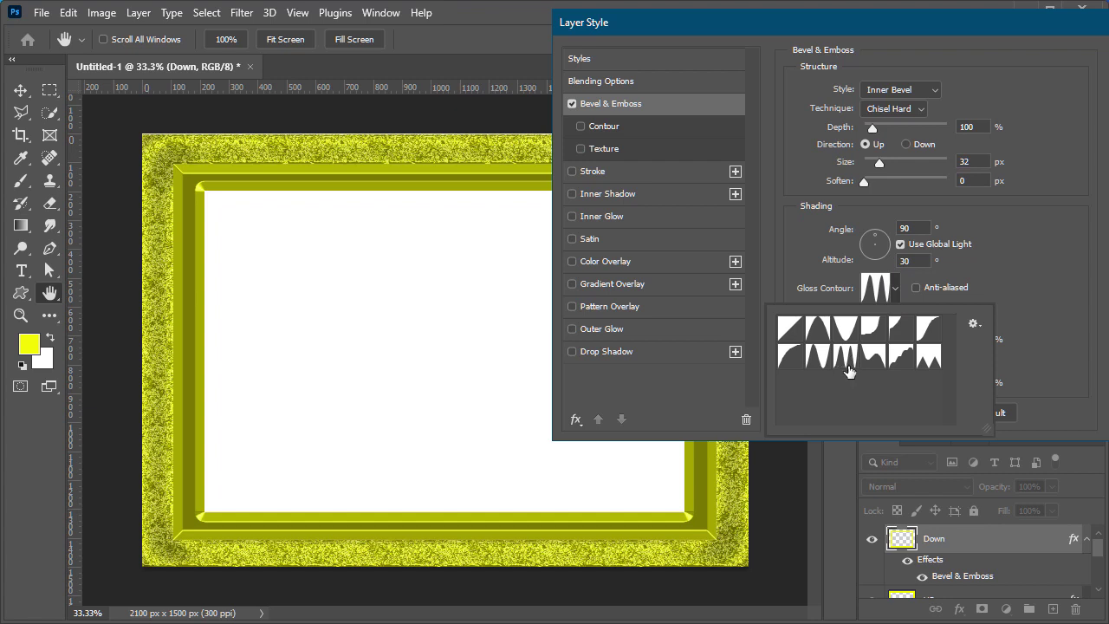
pyautogui.click(848, 361)
pyautogui.click(819, 336)
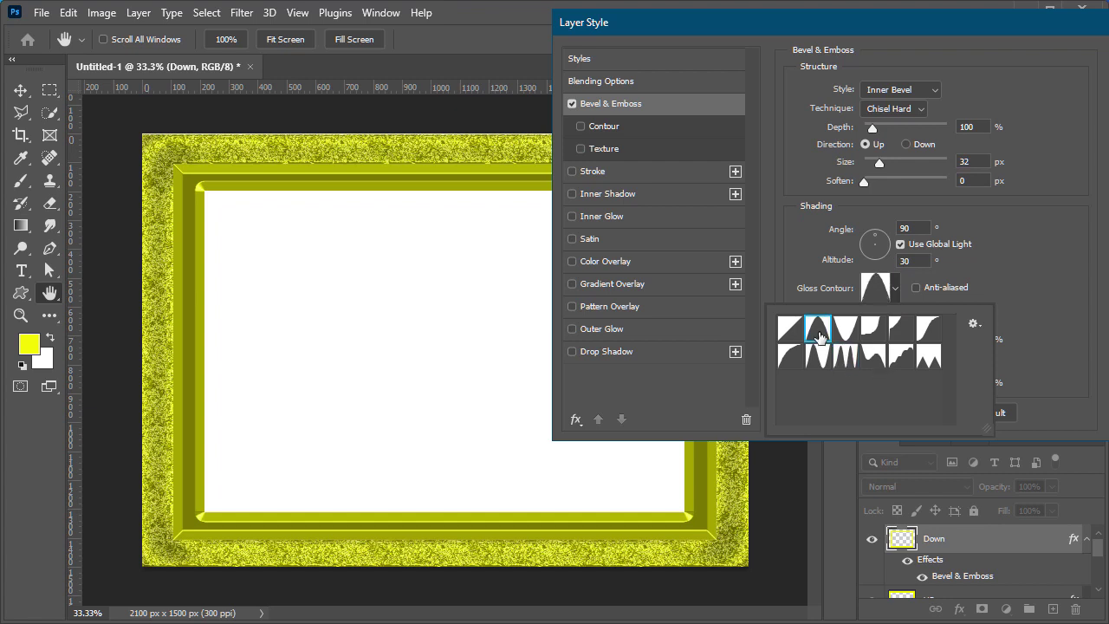
pyautogui.click(862, 361)
pyautogui.click(843, 364)
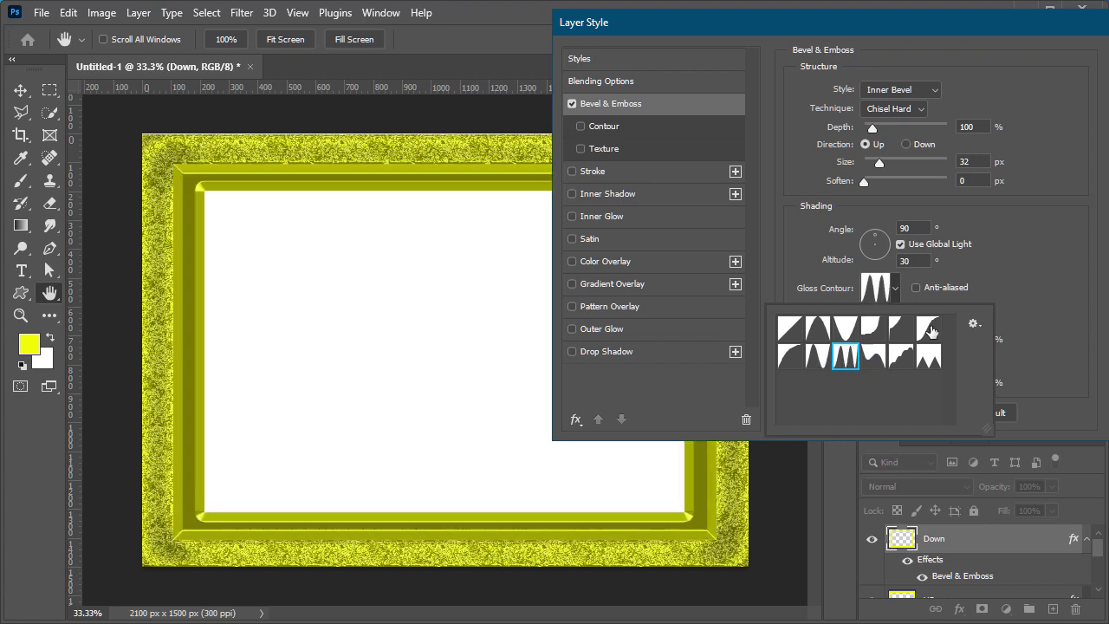
# Enable a bevel texture on the Down layer using the first pattern of the Trees group.
pyautogui.click(608, 157)
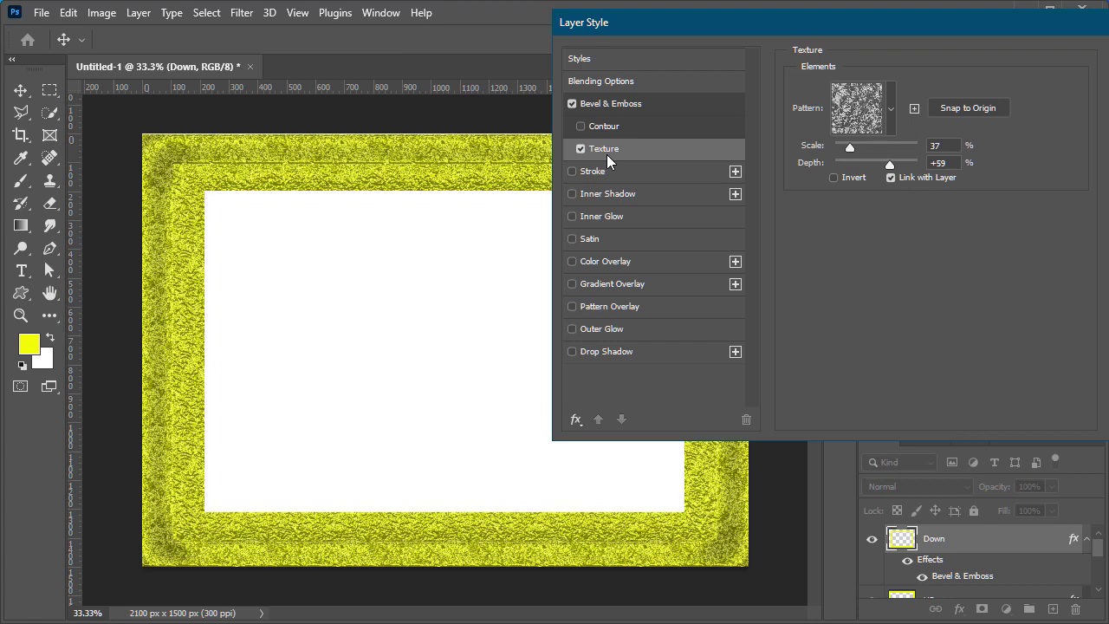
pyautogui.click(887, 122)
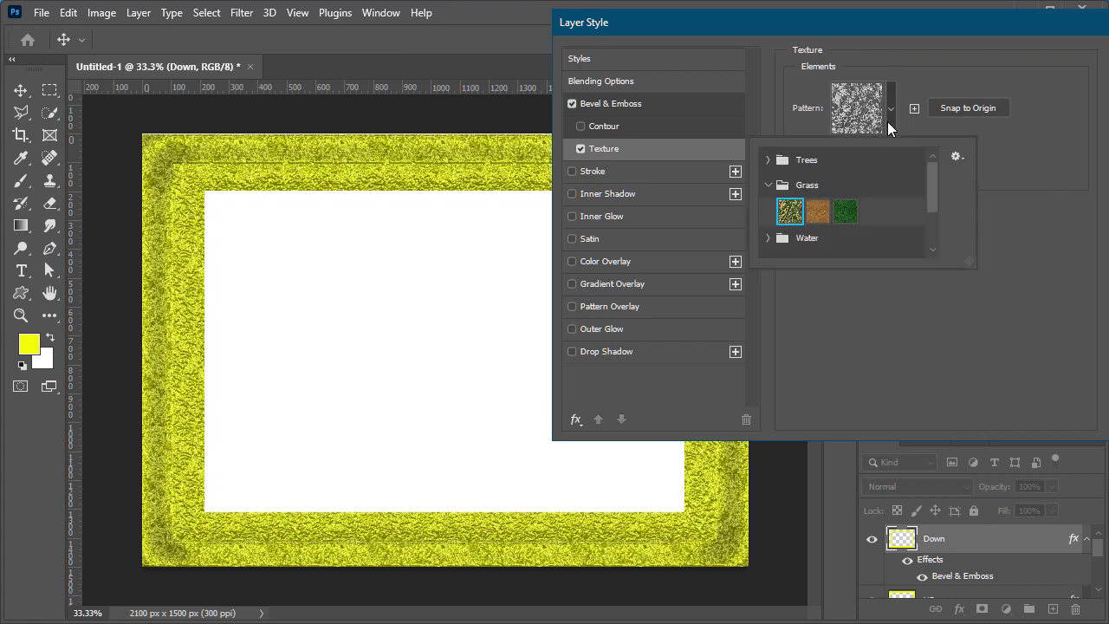
pyautogui.click(766, 184)
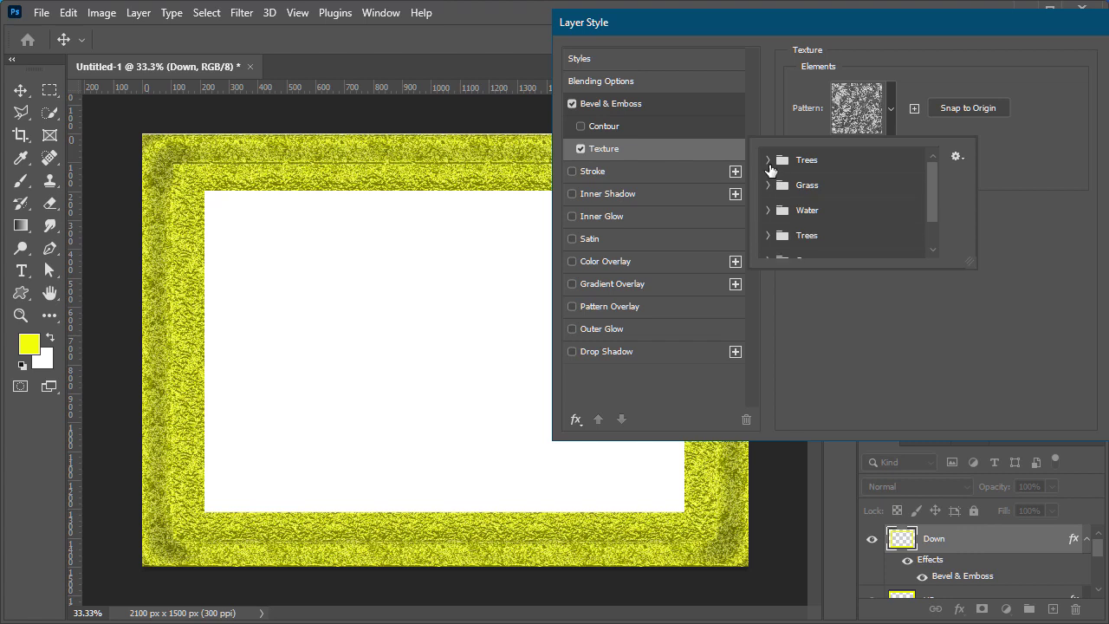
pyautogui.click(768, 159)
pyautogui.click(791, 187)
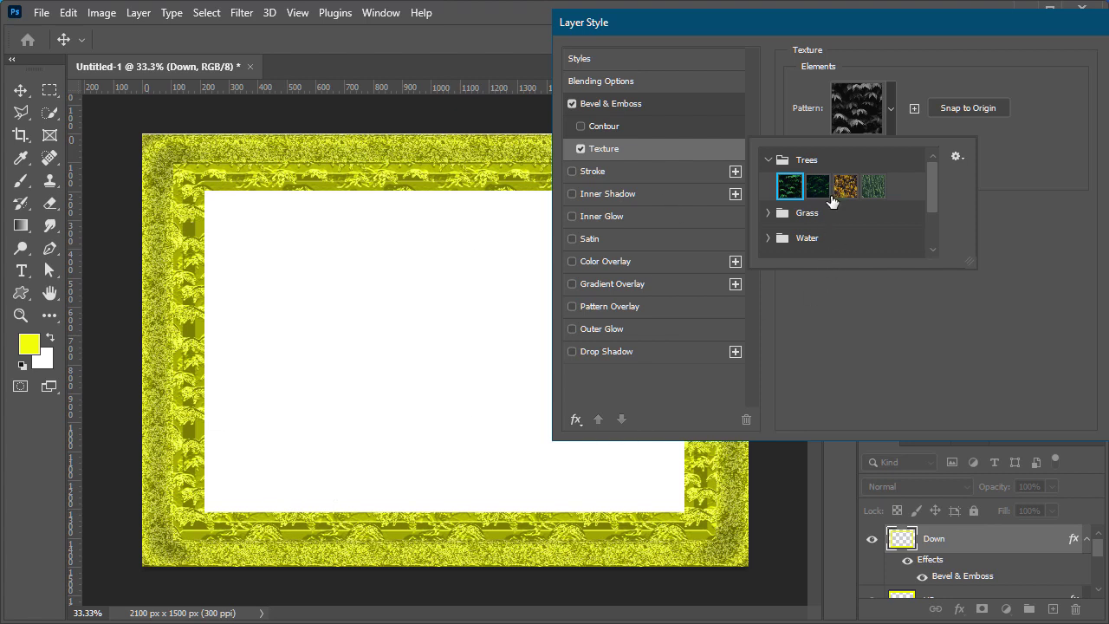
pyautogui.click(872, 283)
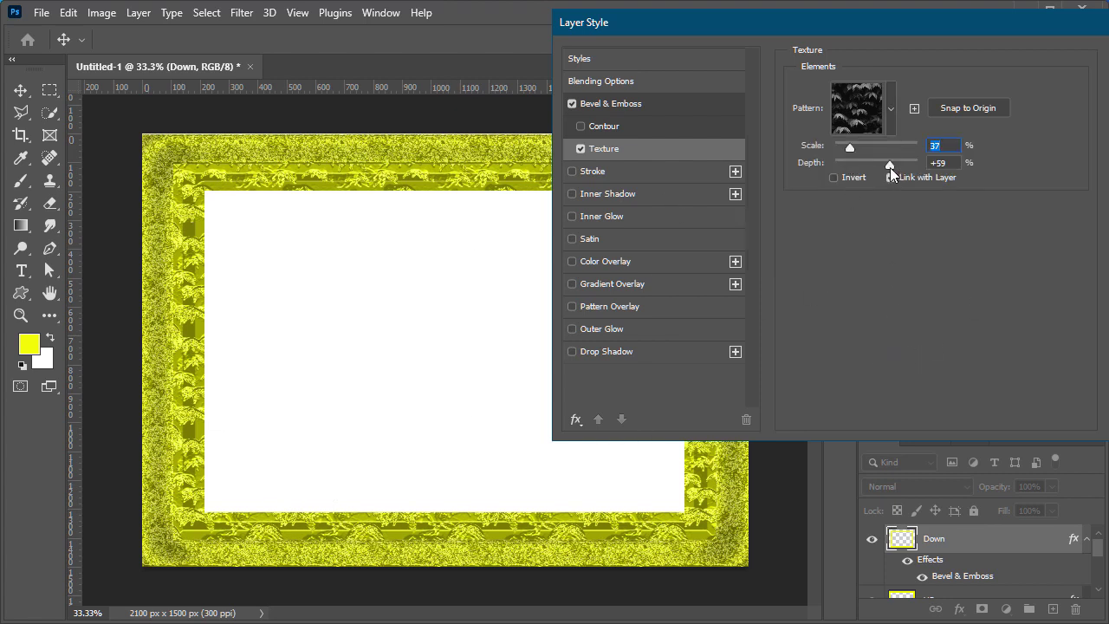
# Try the Down layer's bevel texture at larger scales, ending at 47%.
pyautogui.moveTo(850, 148); pyautogui.dragTo(861, 148)
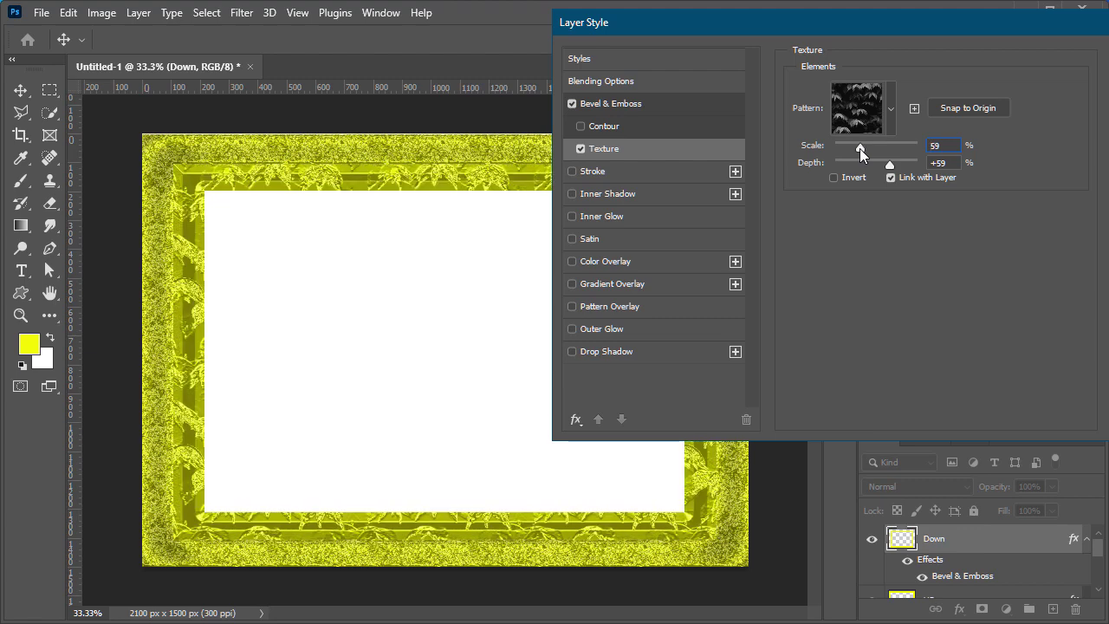
pyautogui.moveTo(859, 149); pyautogui.dragTo(859, 149)
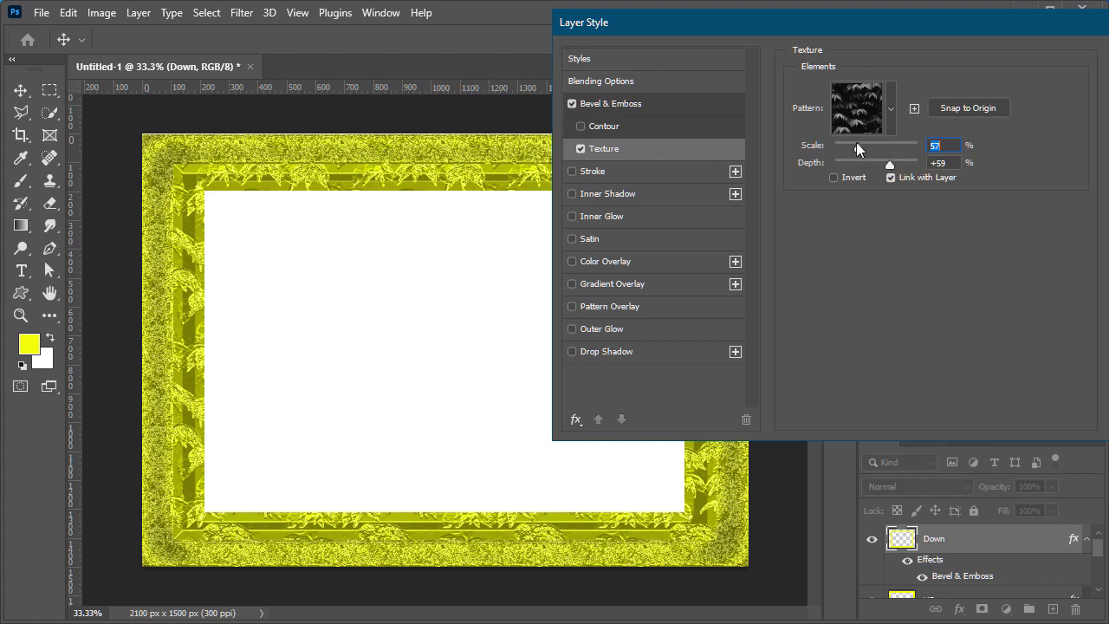
pyautogui.moveTo(856, 143); pyautogui.dragTo(853, 149)
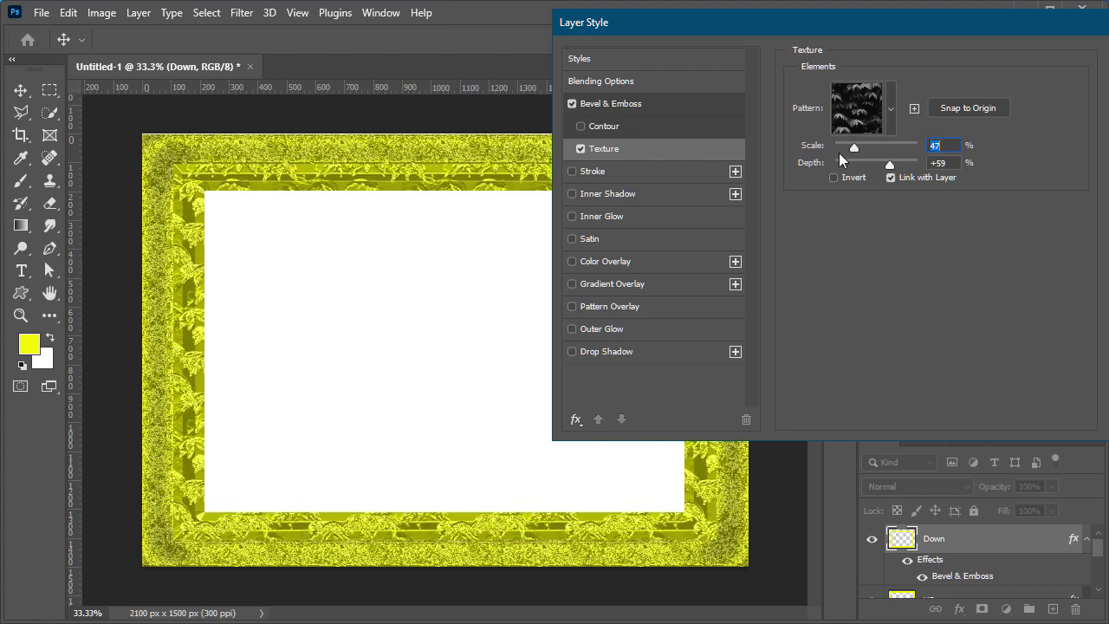
# Replace the Down layer's texture with Outer Glow, Inner Glow and a 4 px black inside Stroke, and apply the layer style.
pyautogui.click(581, 148)
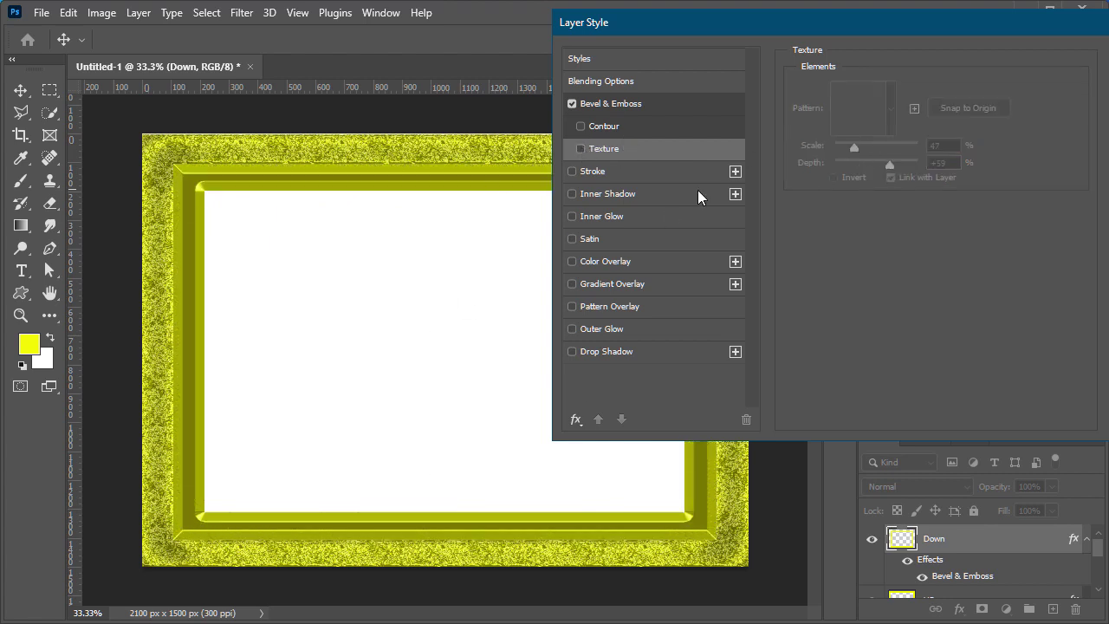
pyautogui.click(602, 335)
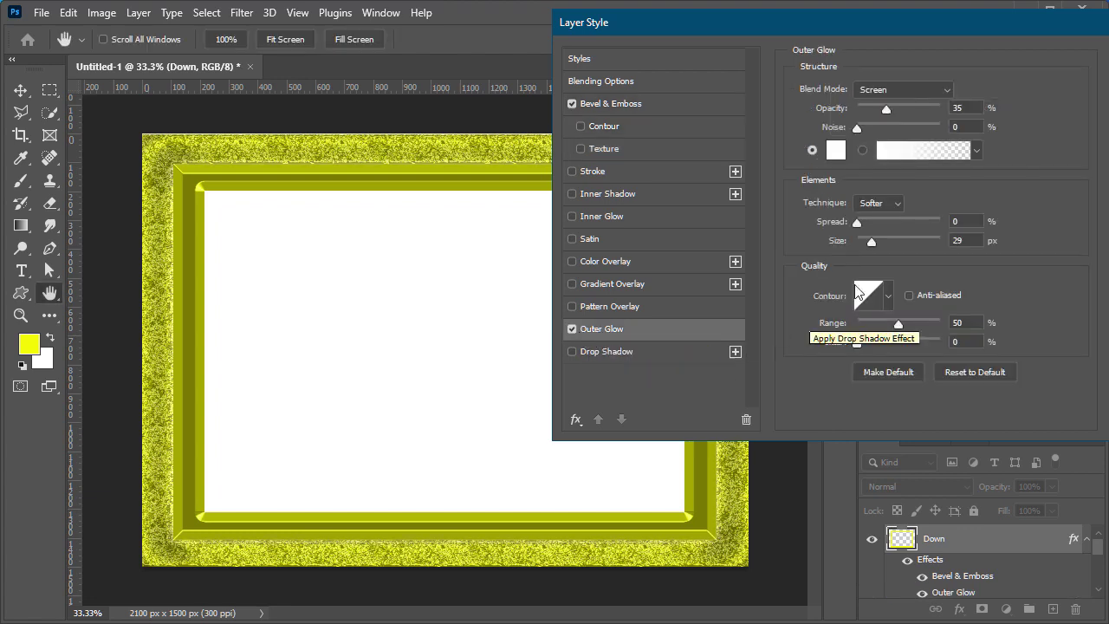
pyautogui.click(623, 217)
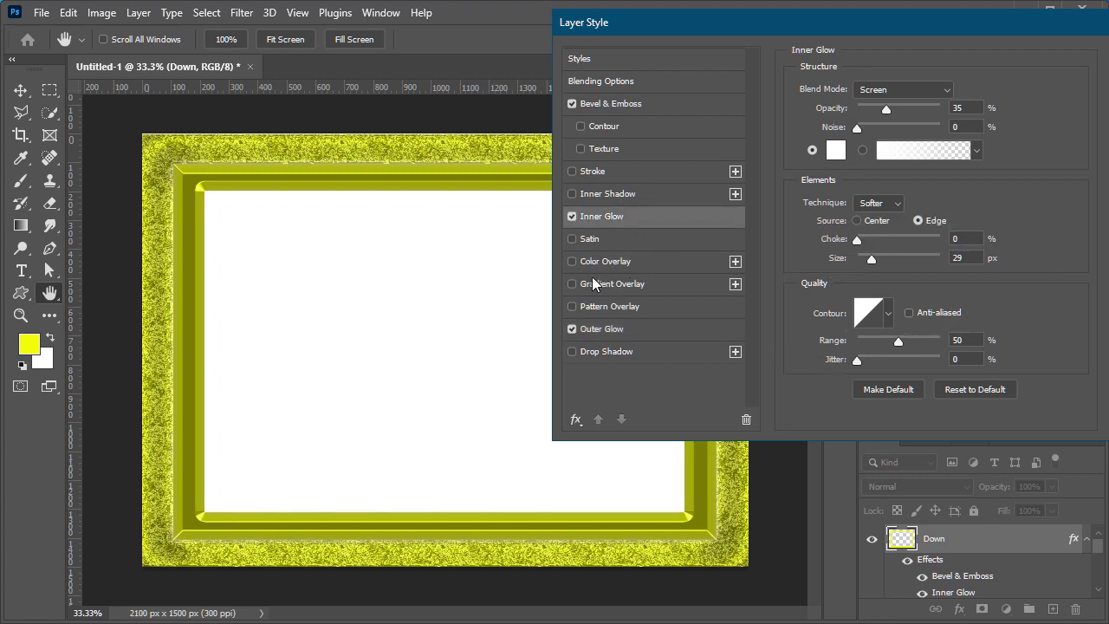
pyautogui.click(604, 178)
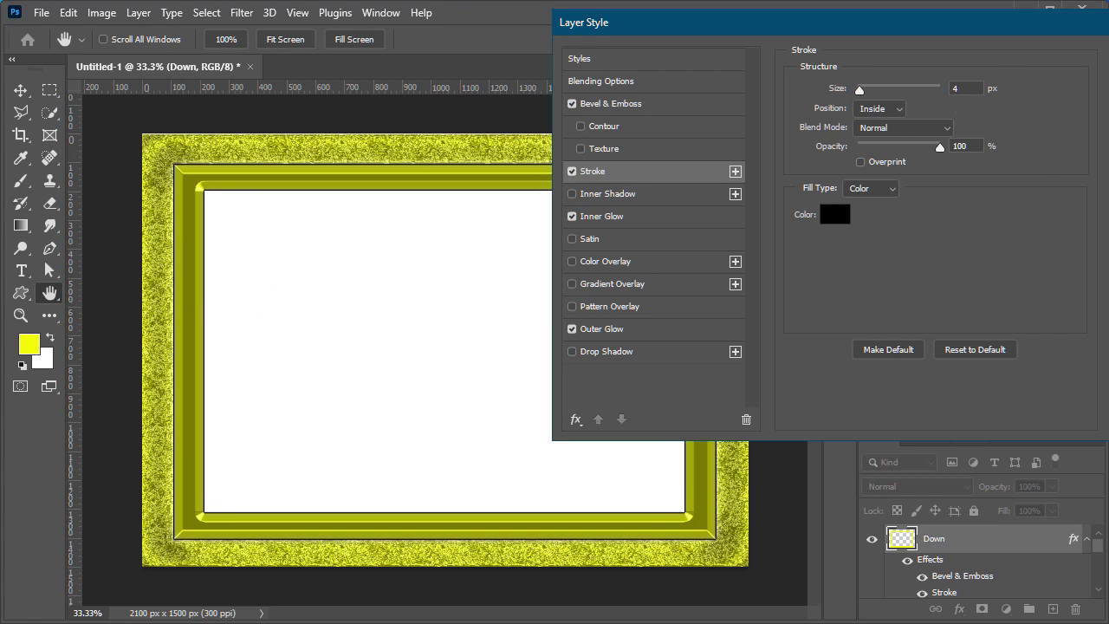
pyautogui.press('Return')
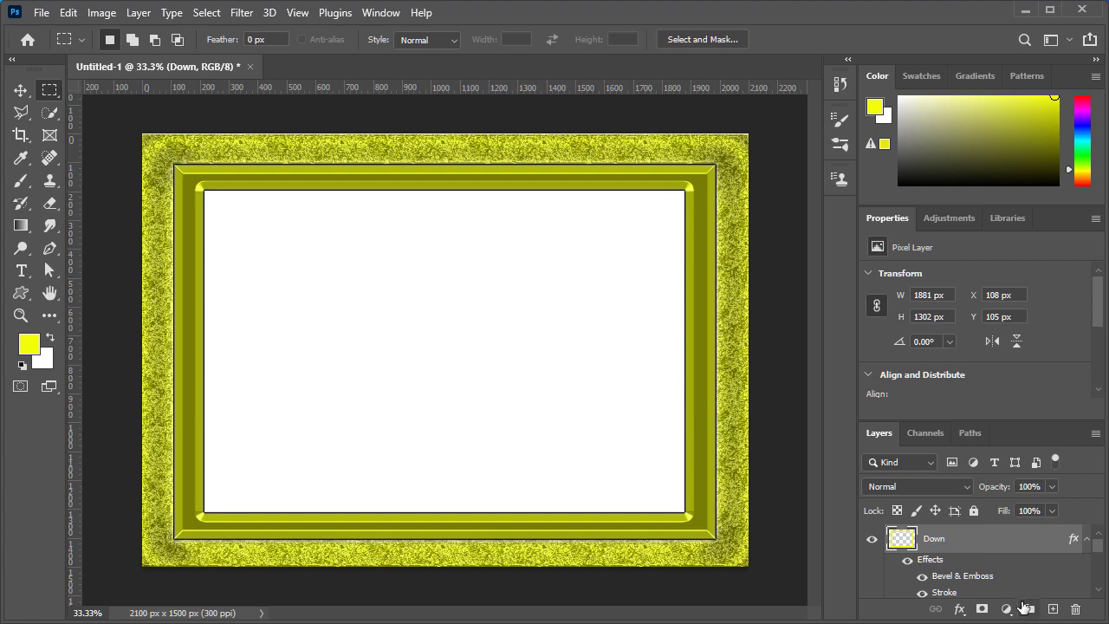
# Hide the white Background layer to leave the frame's opening transparent.
pyautogui.scroll(-2, 999, 586)
pyautogui.scroll(2, 998, 586)
pyautogui.scroll(-2, 999, 586)
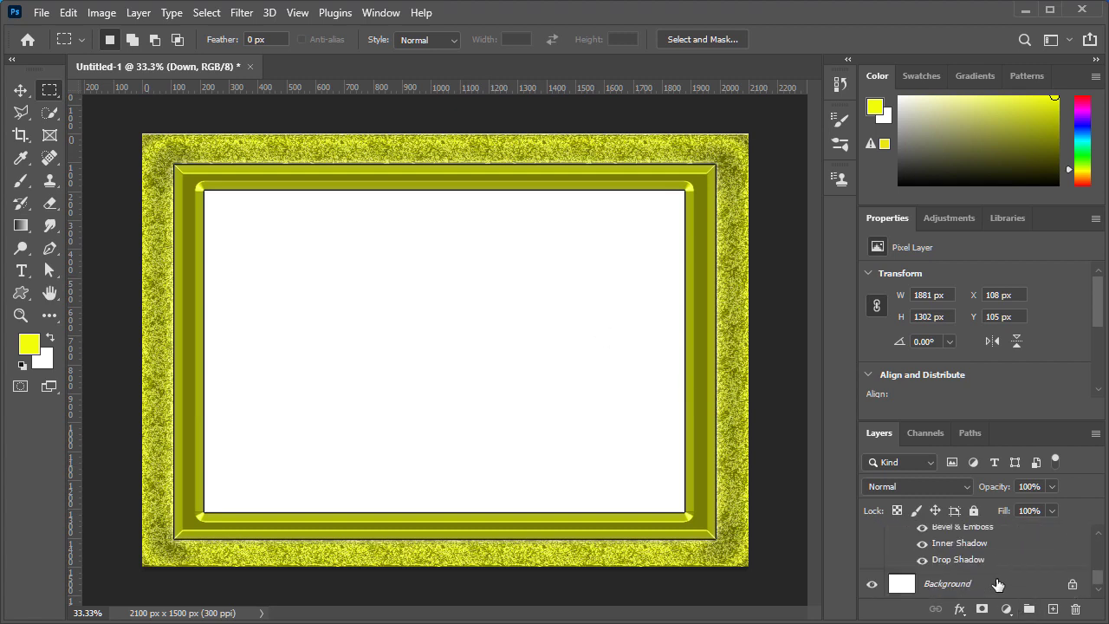
pyautogui.click(874, 587)
pyautogui.click(873, 588)
pyautogui.scroll(-3, 386, 293)
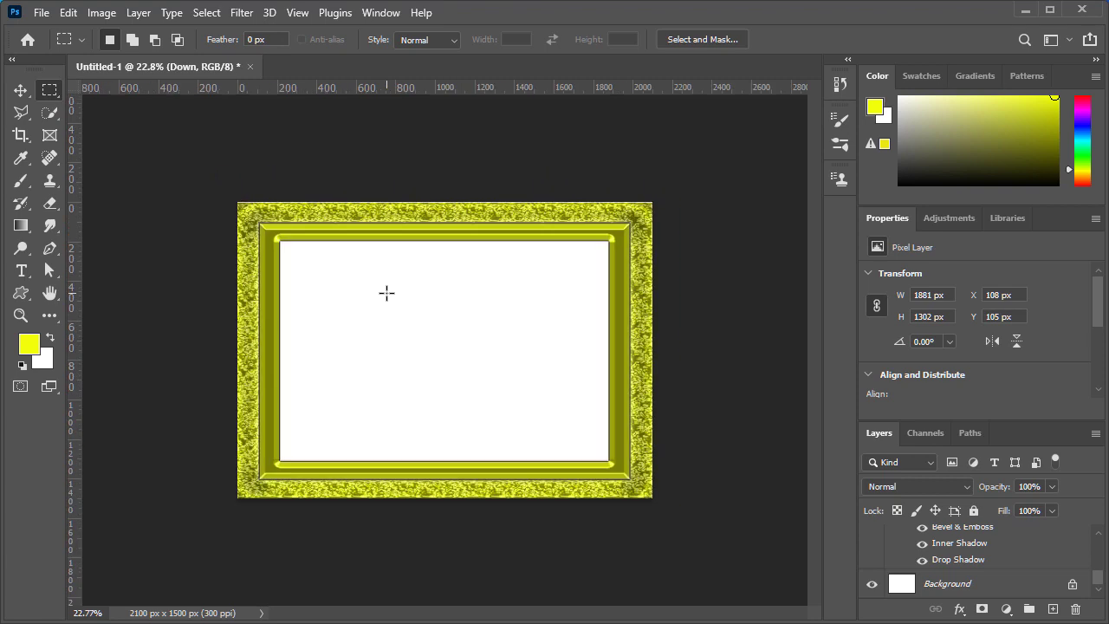
pyautogui.scroll(3, 387, 293)
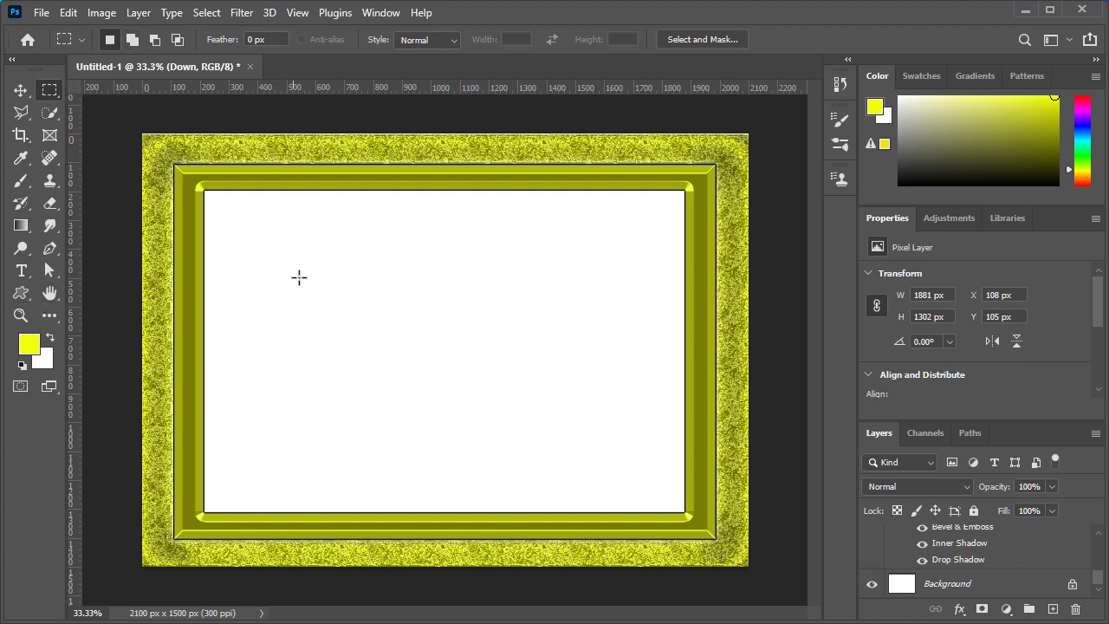
pyautogui.click(967, 588)
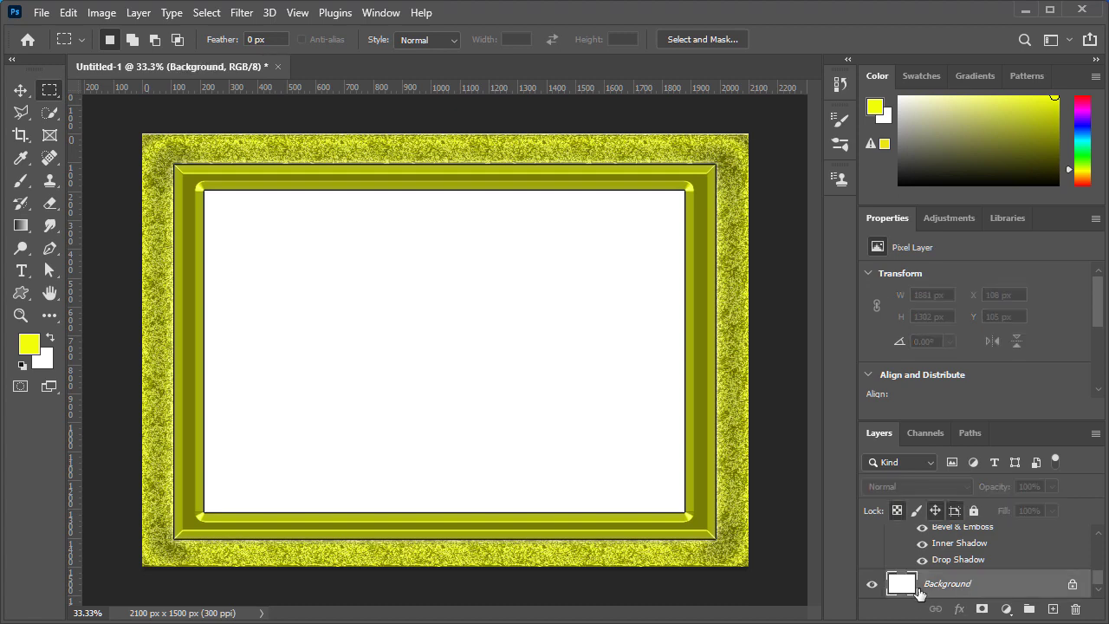
pyautogui.click(872, 588)
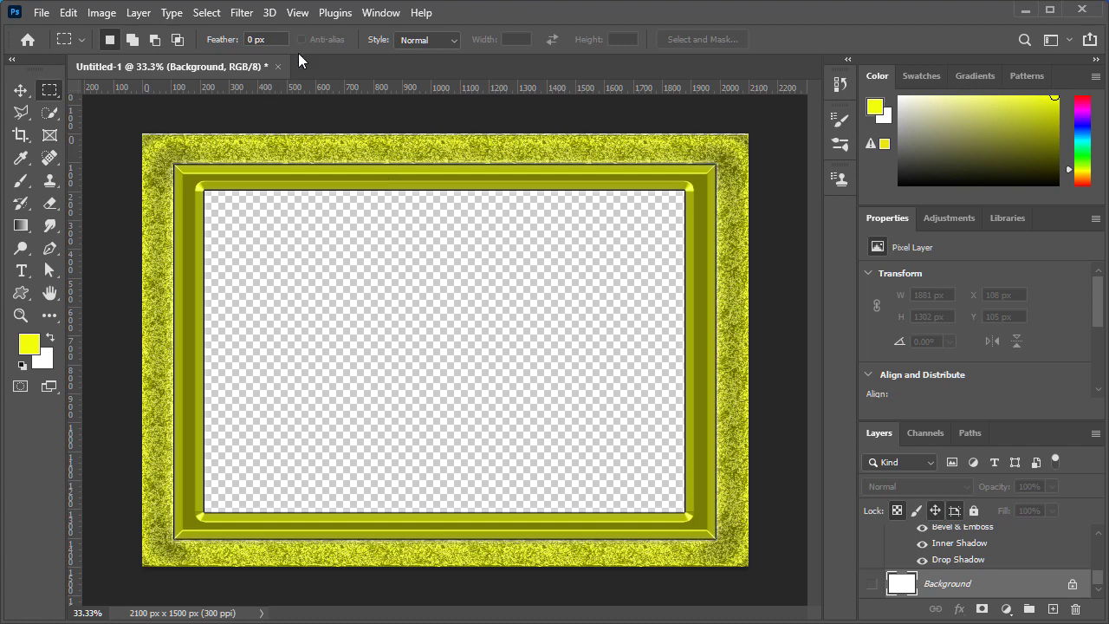
# Open 6c6773e291ea730aad26c74faa05383c.jpg from the face folder and paste its image into the frame document just above the Background layer.
pyautogui.click(40, 13)
pyautogui.click(53, 48)
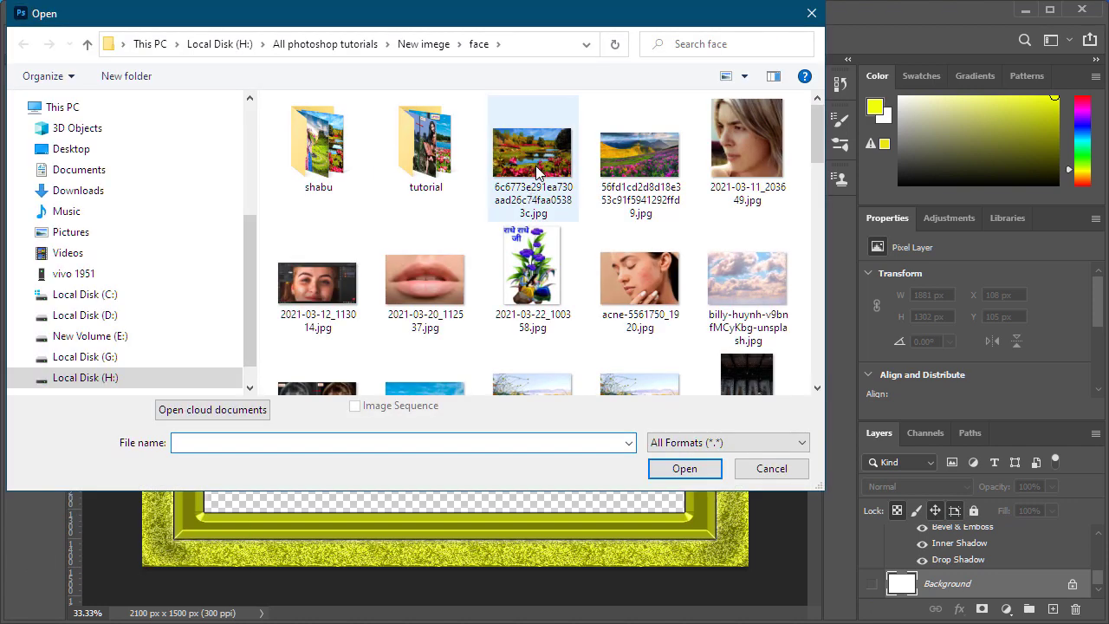
pyautogui.click(535, 169)
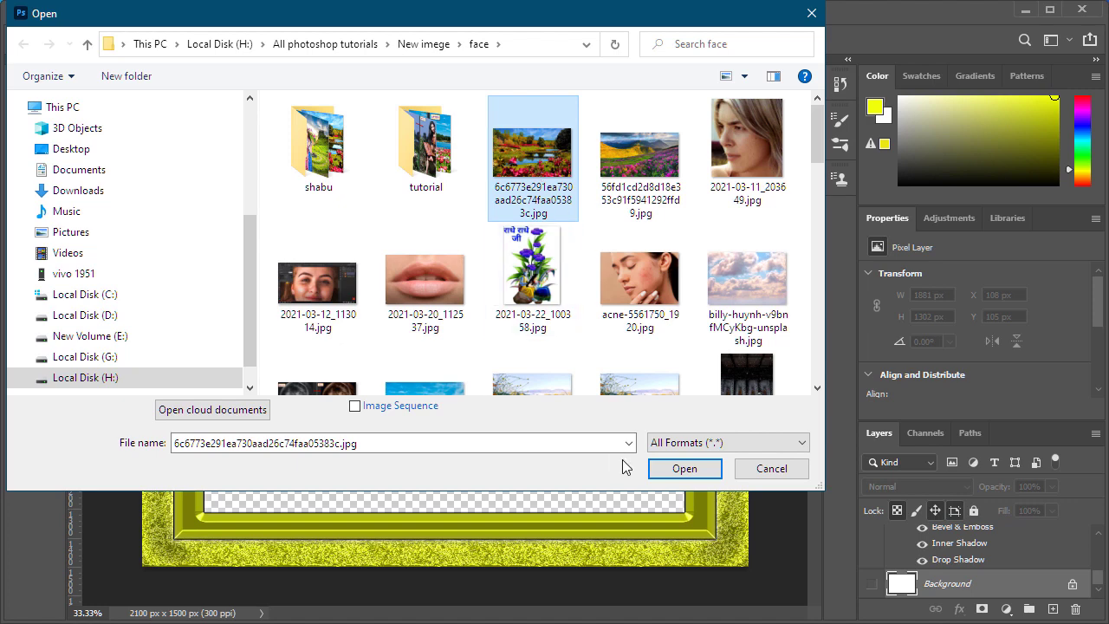
pyautogui.click(669, 469)
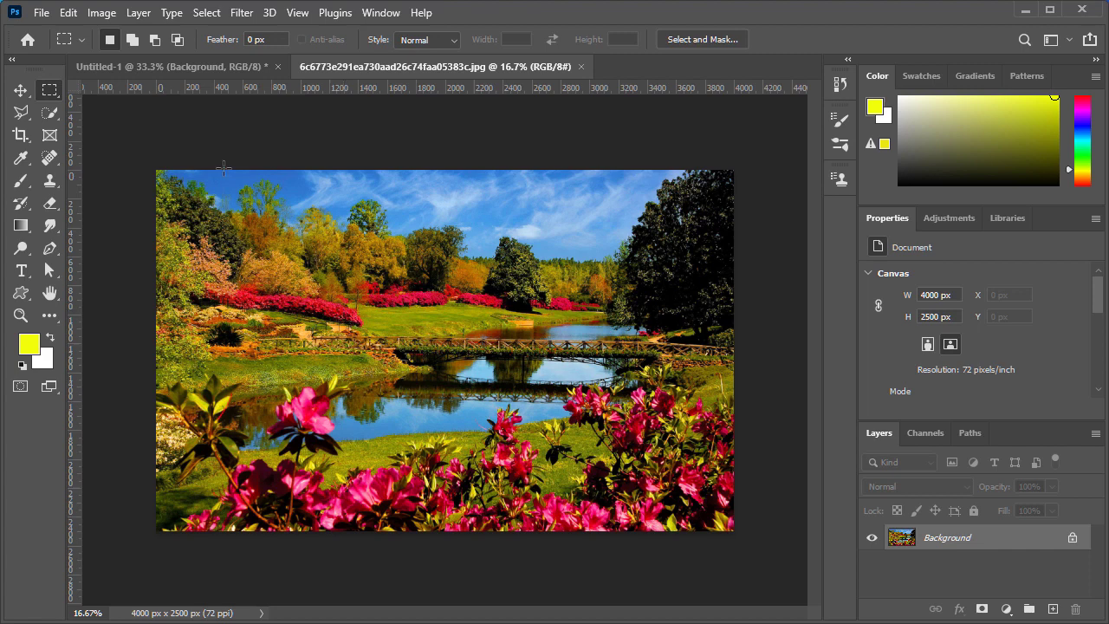
pyautogui.click(204, 67)
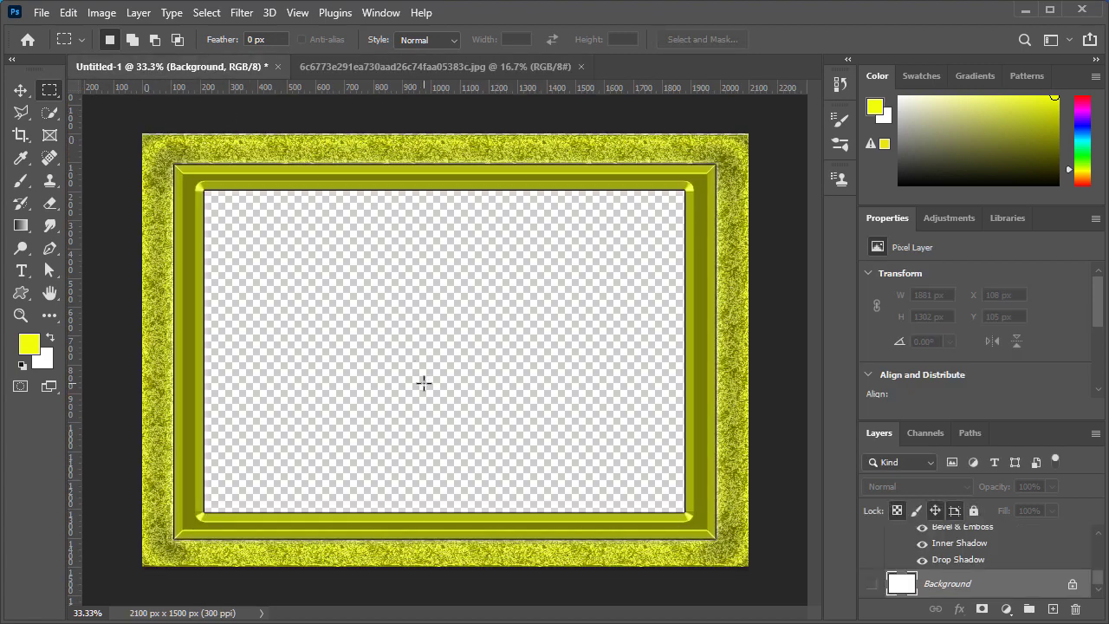
pyautogui.hotkey('ctrl', 'v')
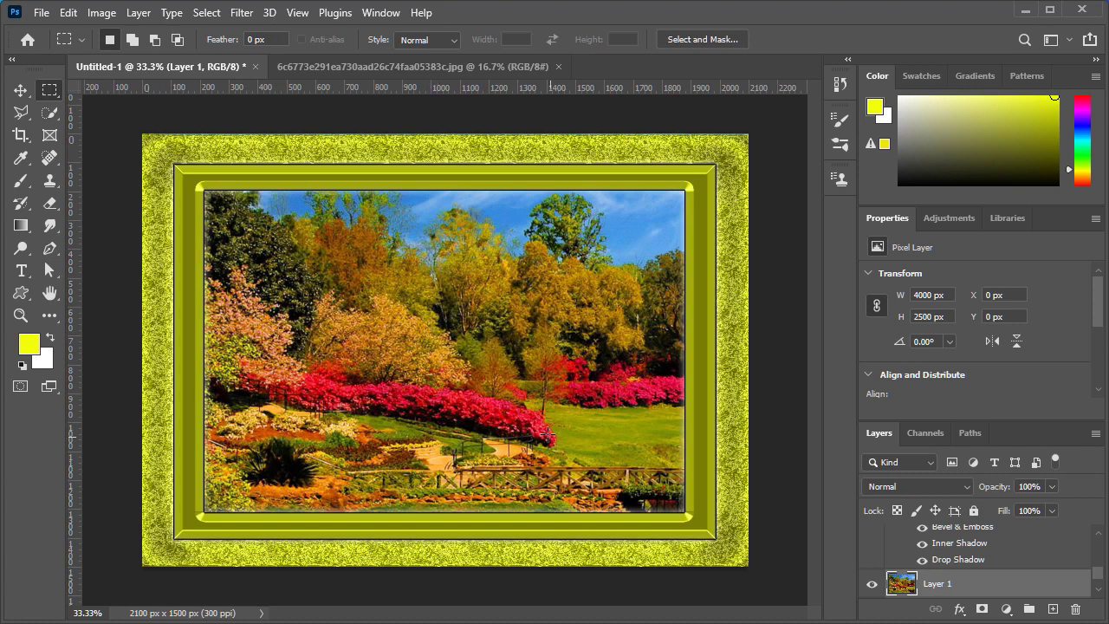
# Scale the pasted landscape photo proportionally to about 45% and position it so it fills the frame's opening.
pyautogui.scroll(-4, 467, 368)
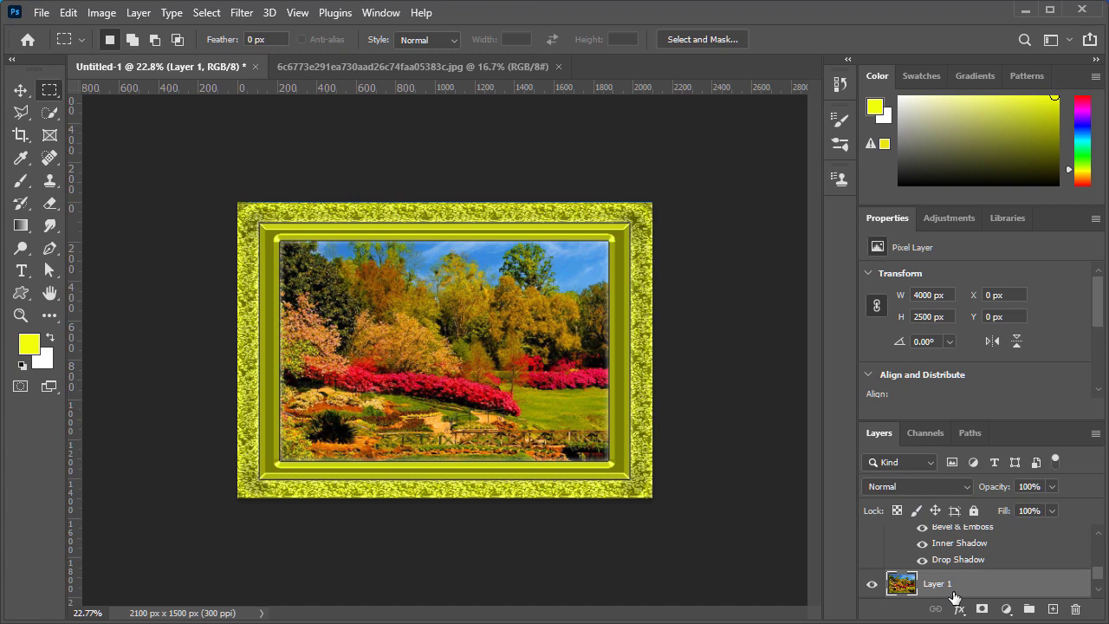
pyautogui.hotkey('ctrl', 't')
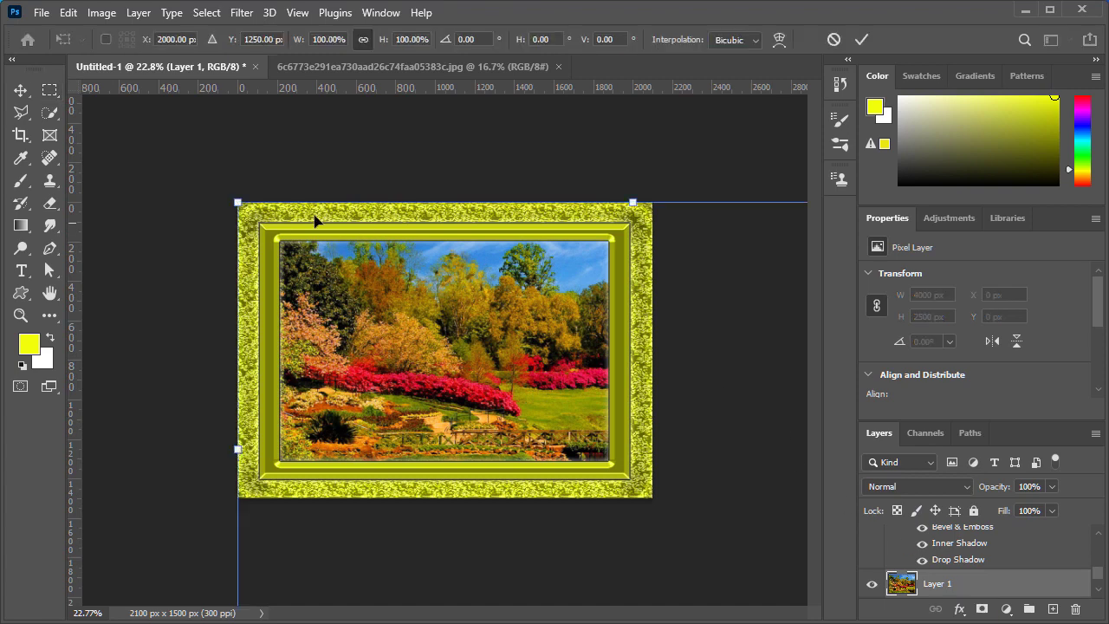
pyautogui.moveTo(239, 204); pyautogui.dragTo(345, 325)
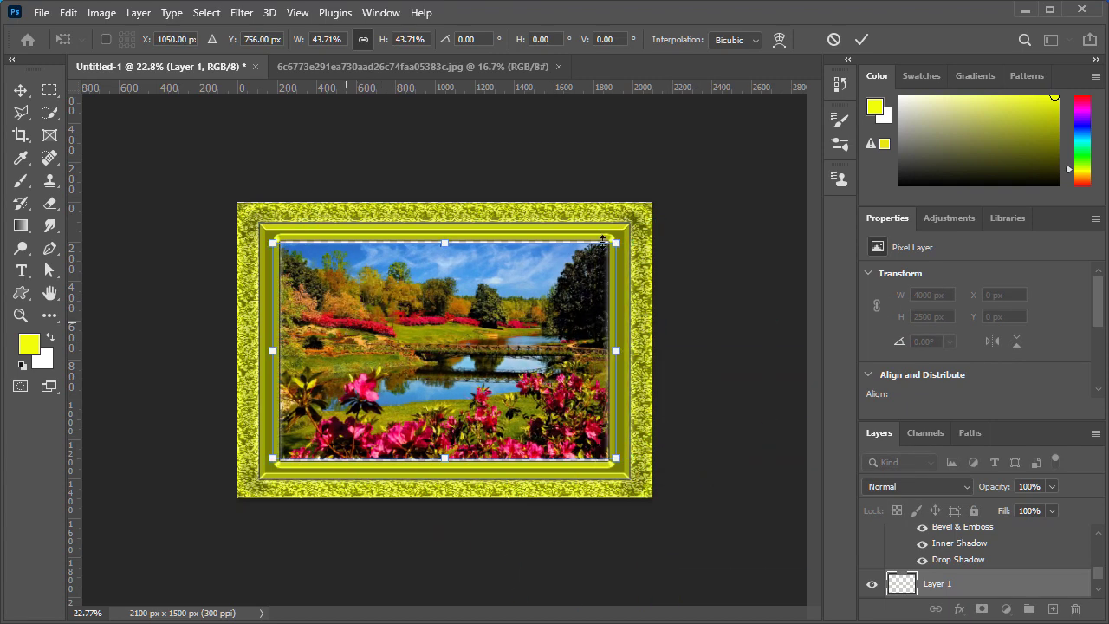
pyautogui.moveTo(616, 242); pyautogui.dragTo(625, 228)
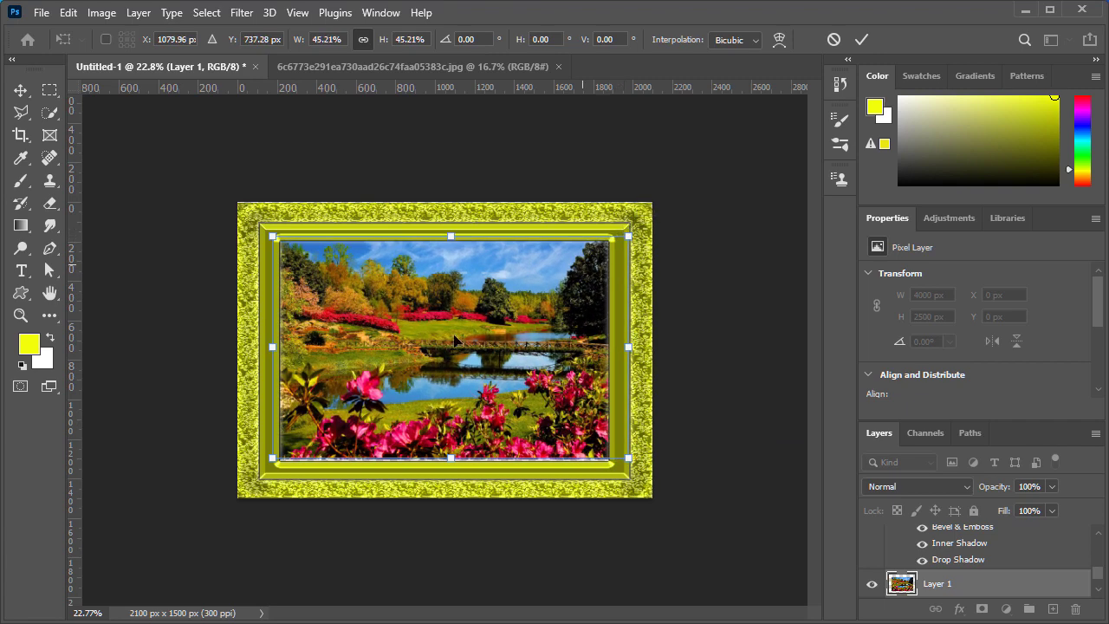
pyautogui.scroll(2, 455, 341)
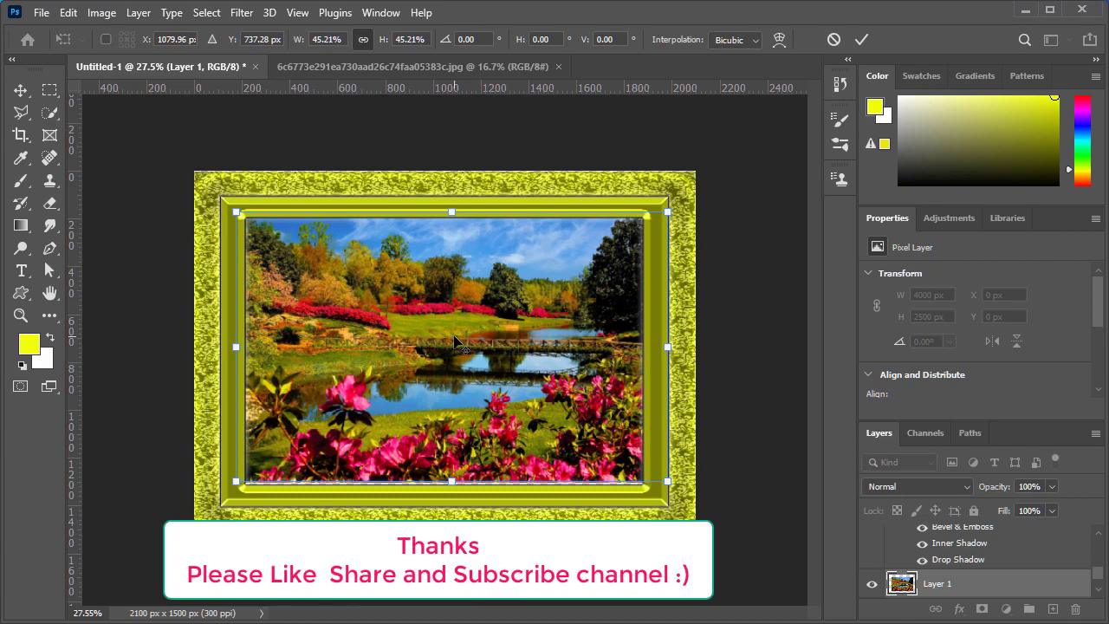
pyautogui.press('Return')
pyautogui.press('m')
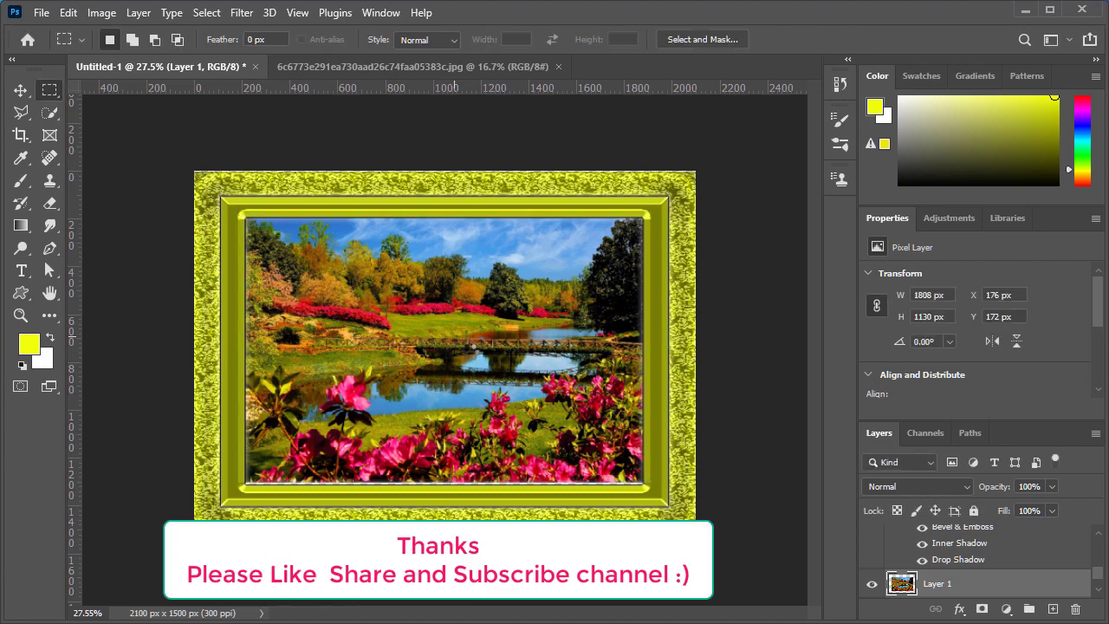
pyautogui.scroll(3, 547, 408)
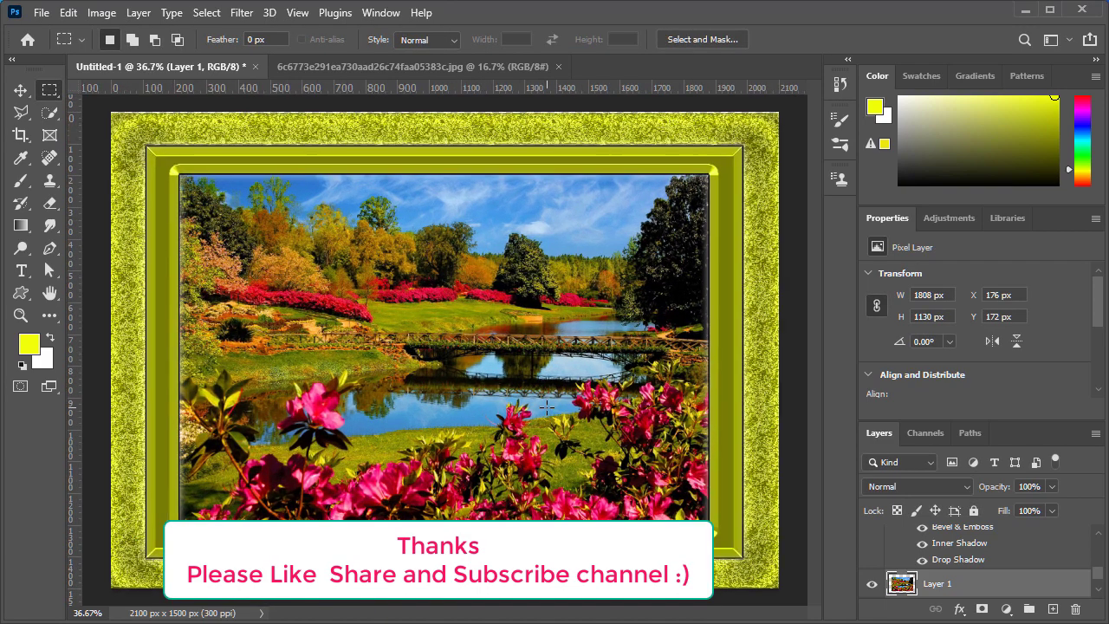
pyautogui.scroll(-1, 547, 408)
pyautogui.scroll(-1, 547, 407)
pyautogui.scroll(1, 547, 408)
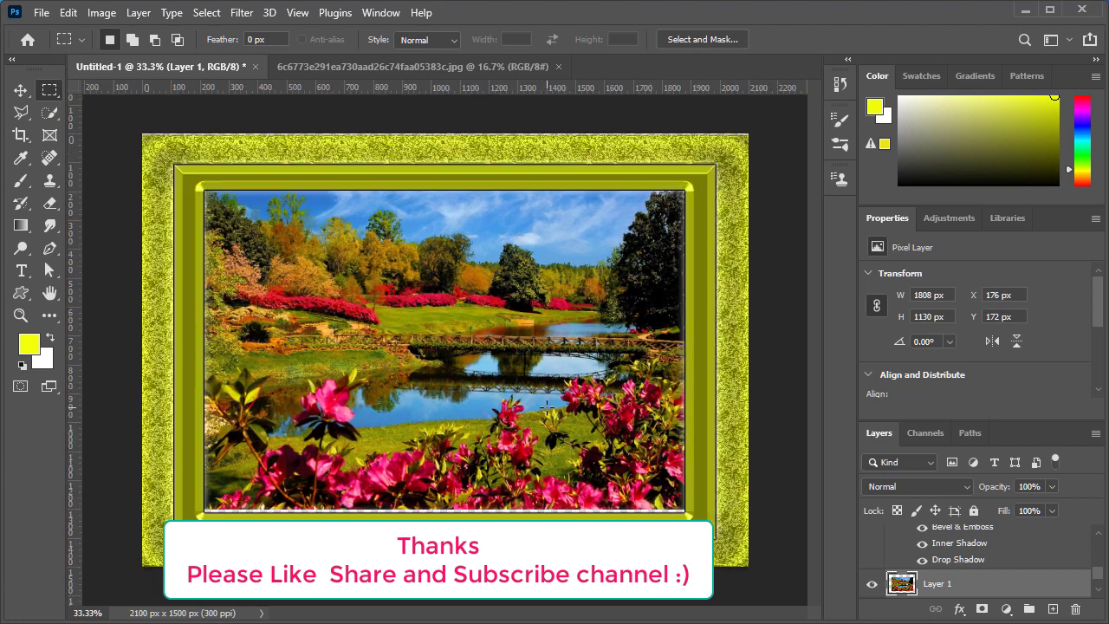